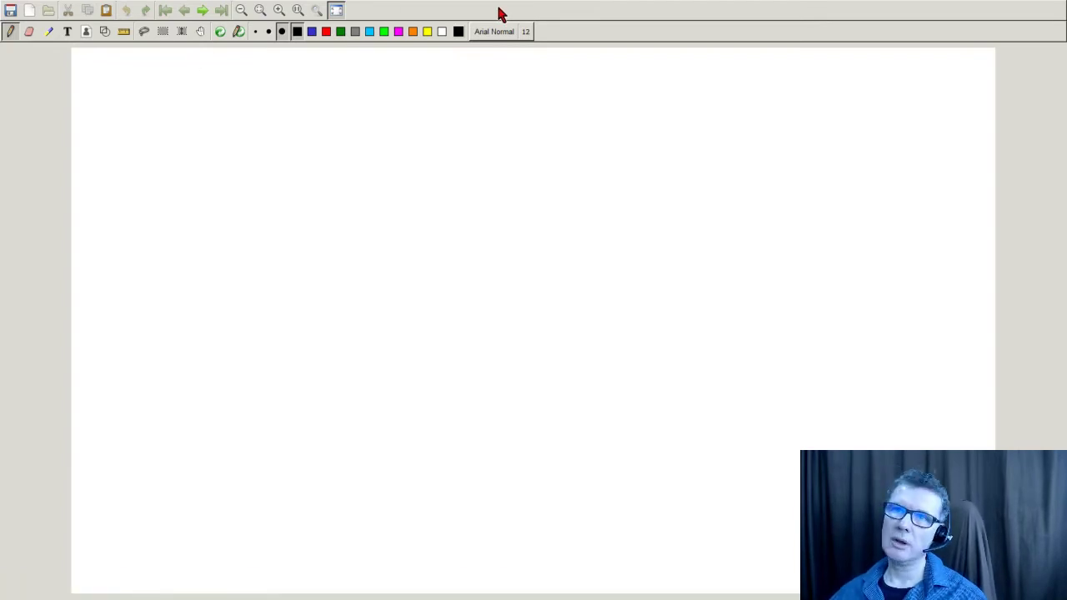
- Handwrite 'shear flow q = VQ/I' across the top, with VQ over a fraction bar above I
mouse_move(189, 95)
mouse_down()
mouse_move(183, 103)
mouse_move(267, 106)
mouse_move(276, 96)
mouse_up()
mouse_move(280, 87)
mouse_down()
mouse_move(280, 105)
mouse_move(359, 101)
mouse_move(360, 117)
mouse_move(389, 89)
mouse_up()
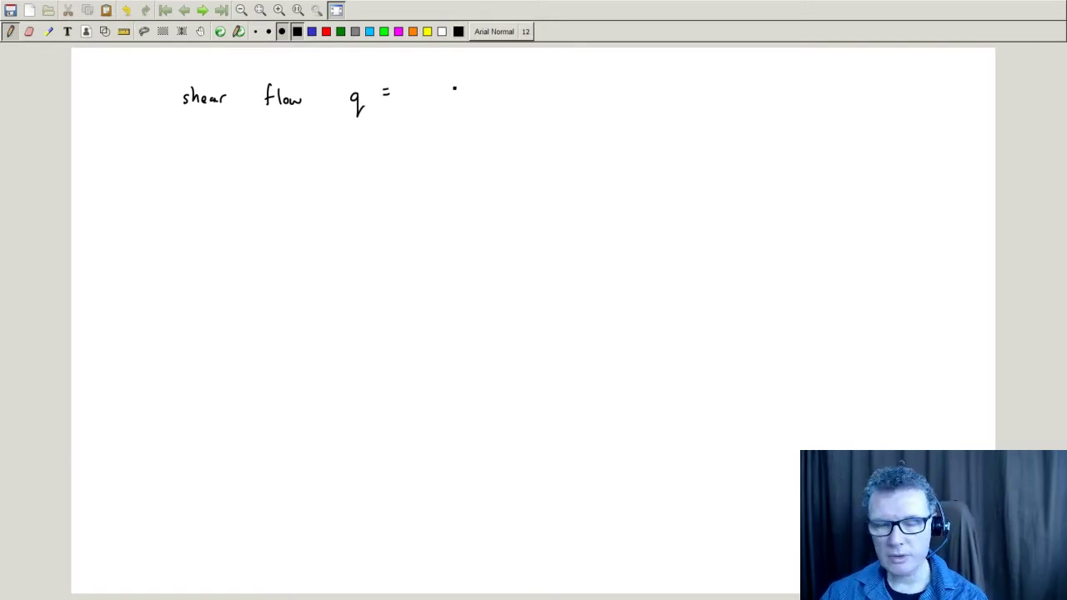
drag(439, 80, 453, 77)
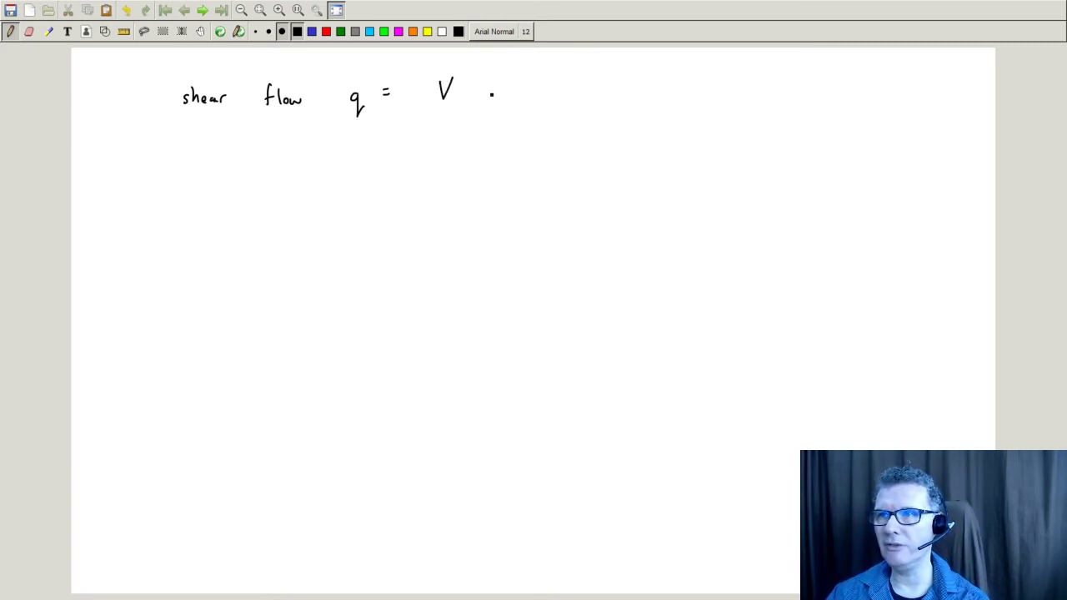
drag(468, 79, 477, 99)
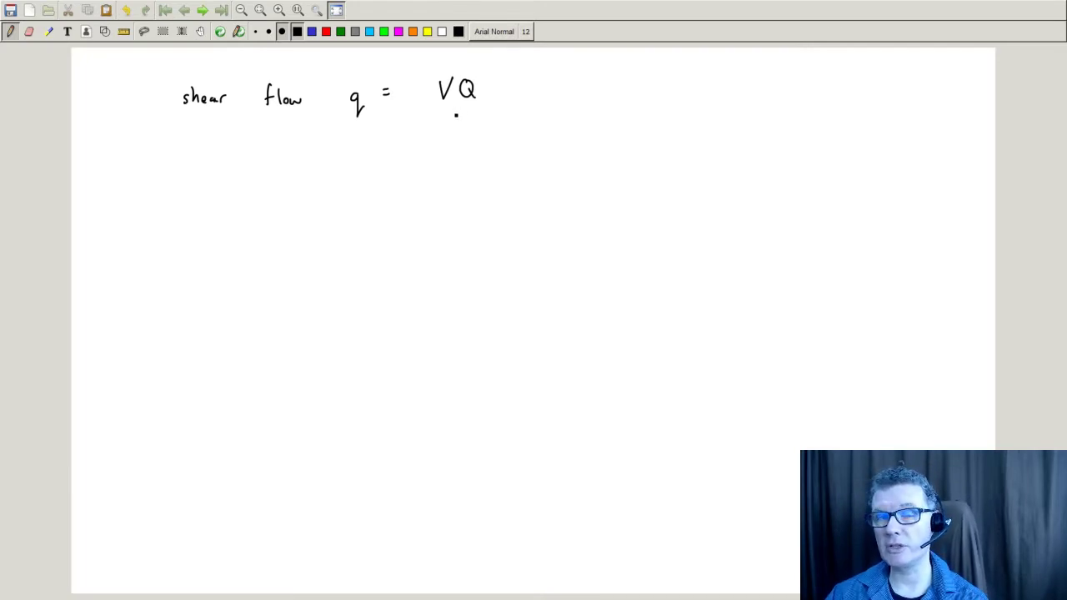
drag(439, 105, 476, 100)
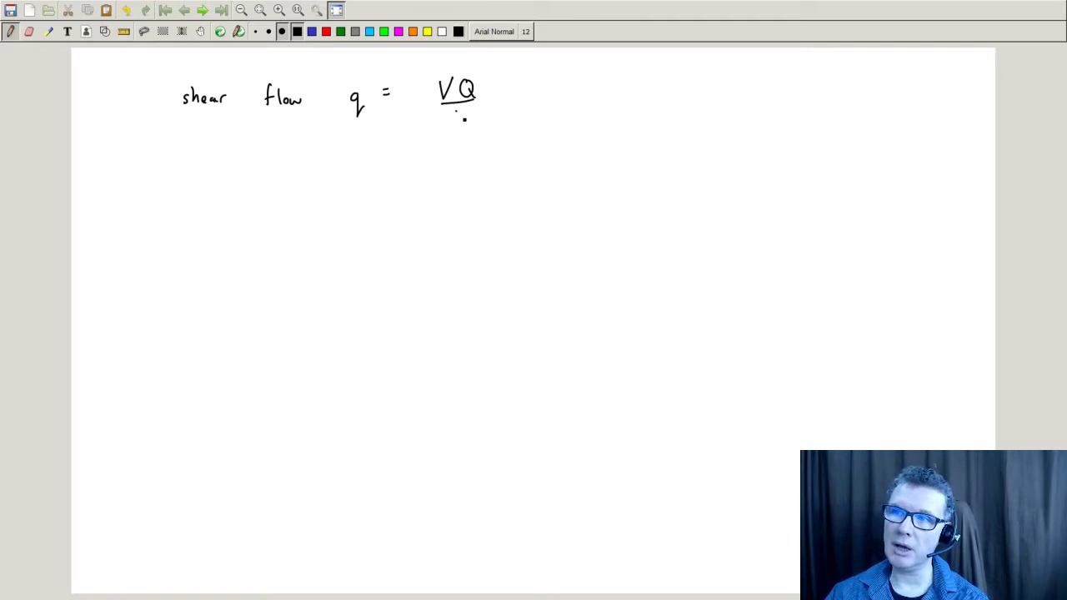
mouse_move(457, 111)
mouse_down()
mouse_move(456, 139)
mouse_move(465, 109)
mouse_up()
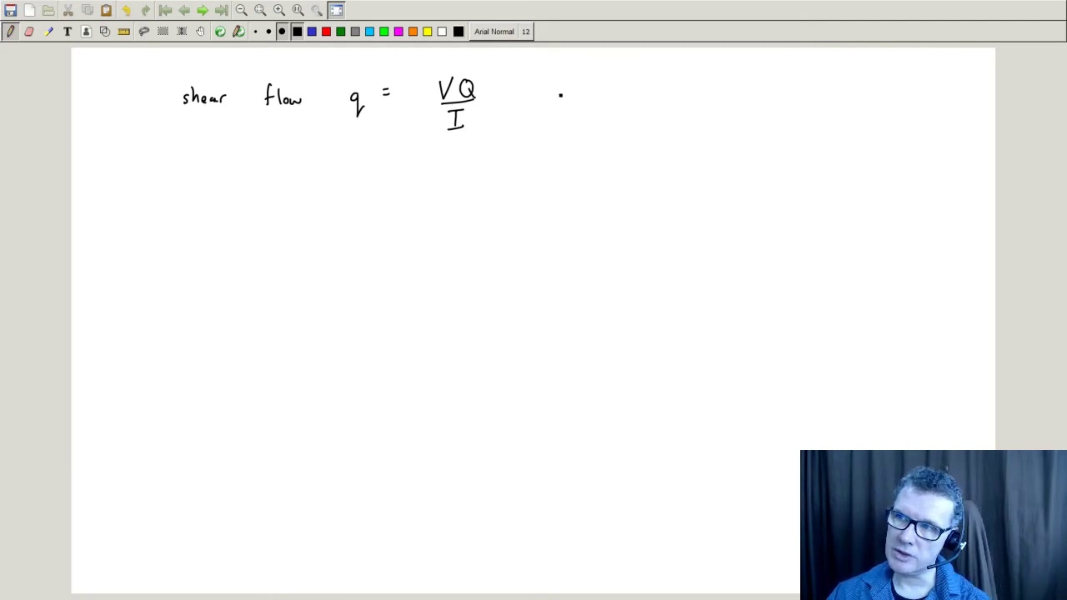
- Write "thin section" in quotes to the right of the formula
mouse_move(550, 84)
mouse_down()
mouse_move(569, 109)
mouse_move(561, 100)
mouse_move(583, 107)
mouse_move(535, 82)
mouse_up()
mouse_move(539, 76)
mouse_down()
mouse_move(592, 103)
mouse_move(621, 104)
mouse_up()
drag(615, 97, 629, 103)
drag(635, 99, 649, 103)
drag(658, 76, 658, 82)
drag(663, 76, 663, 83)
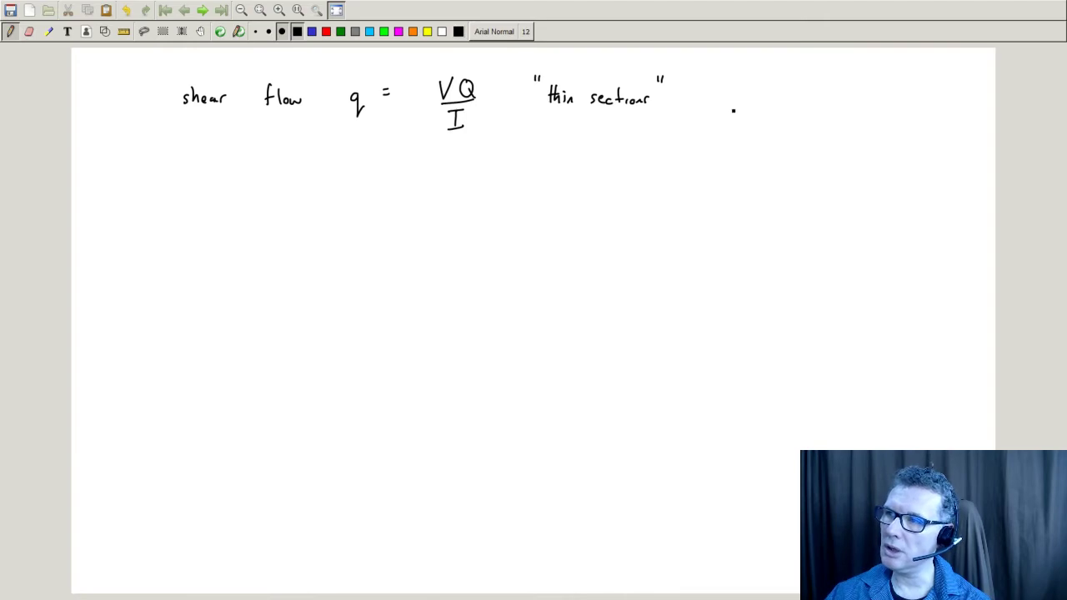
- Sketch a 3-D beam with load arrows and an end support, and draw a rectangle below 'shear flow'
mouse_move(734, 91)
mouse_down()
mouse_move(765, 98)
mouse_move(746, 111)
mouse_move(763, 108)
mouse_move(771, 85)
mouse_move(748, 96)
mouse_move(807, 66)
mouse_up()
mouse_move(757, 102)
mouse_down()
mouse_move(803, 77)
mouse_move(803, 87)
mouse_up()
mouse_move(798, 72)
mouse_down()
mouse_move(761, 73)
mouse_move(779, 76)
mouse_move(767, 65)
mouse_move(774, 74)
mouse_up()
mouse_move(778, 79)
mouse_down()
mouse_move(790, 86)
mouse_move(755, 108)
mouse_up()
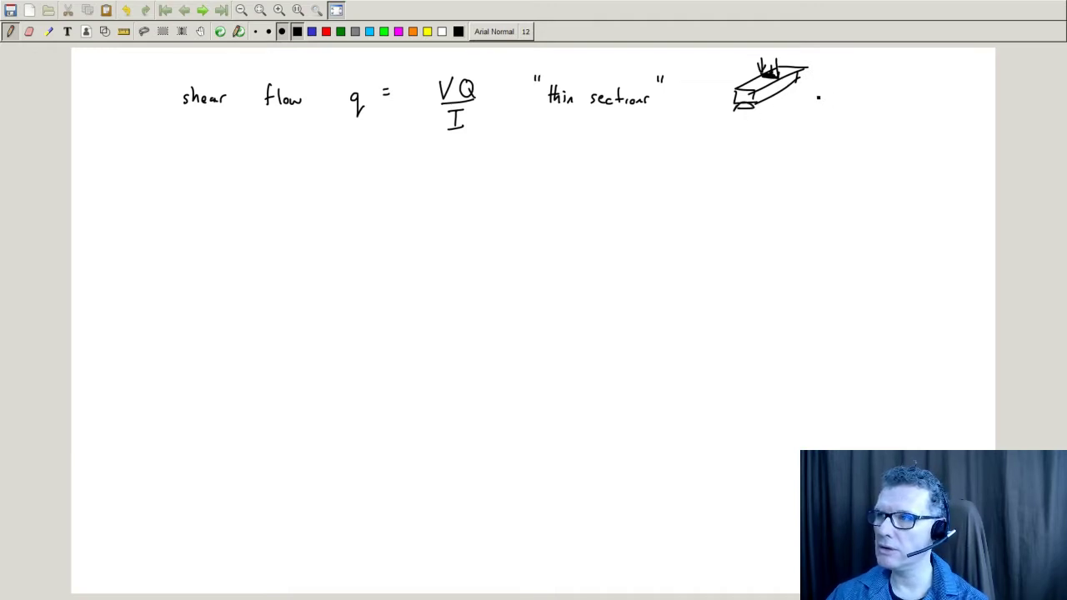
mouse_move(798, 81)
mouse_down()
mouse_move(792, 92)
mouse_move(900, 87)
mouse_move(900, 115)
mouse_move(863, 112)
mouse_move(886, 111)
mouse_up()
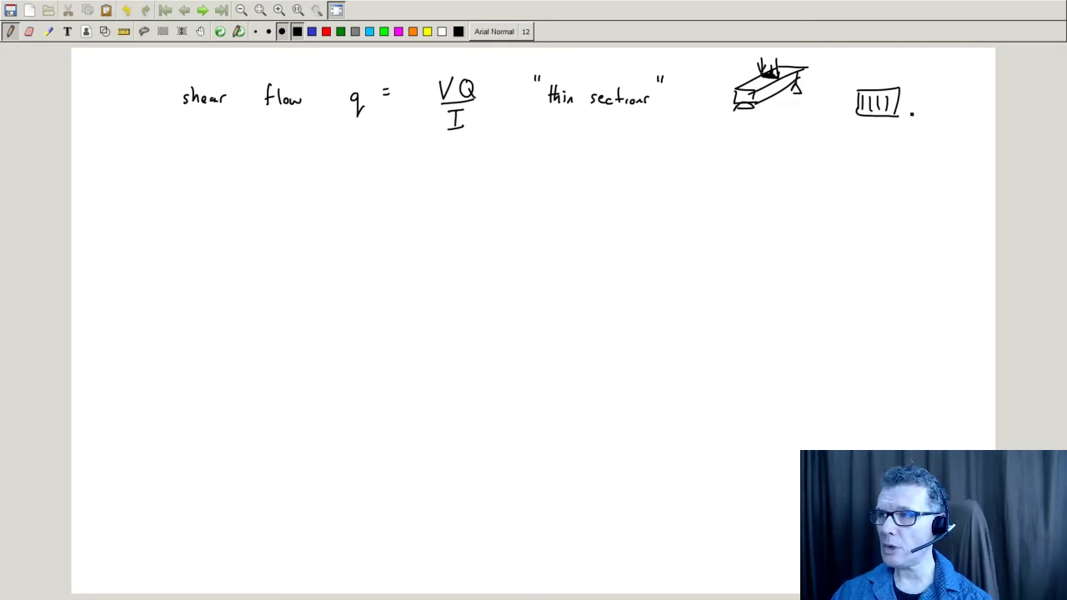
mouse_move(203, 147)
mouse_down()
mouse_move(203, 178)
mouse_move(251, 190)
mouse_move(245, 166)
mouse_move(207, 169)
mouse_up()
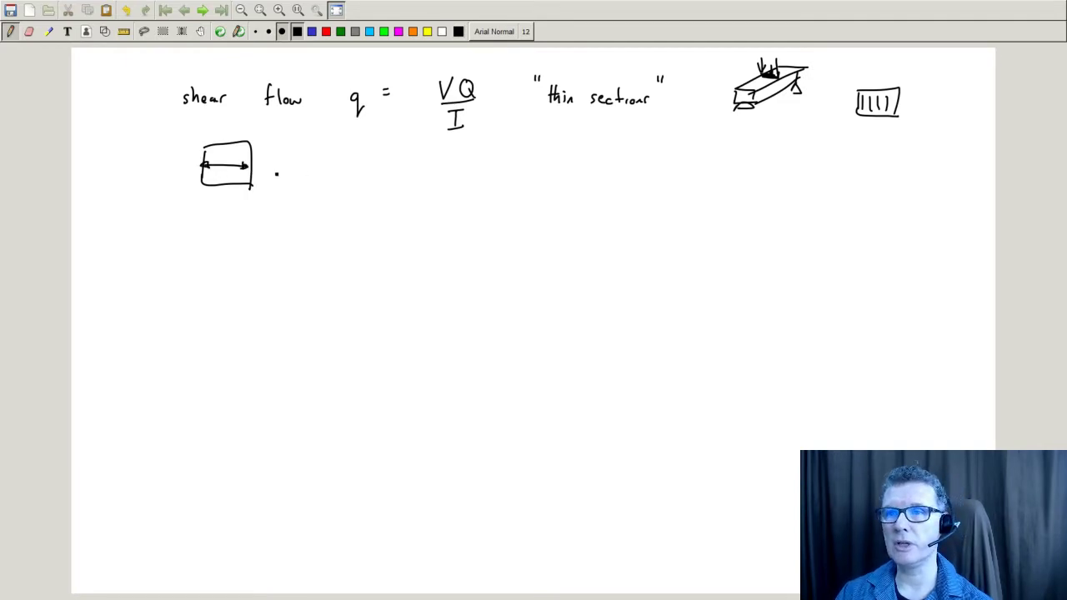
- Write 'q max at middle' beside the first rectangle
drag(271, 164, 270, 177)
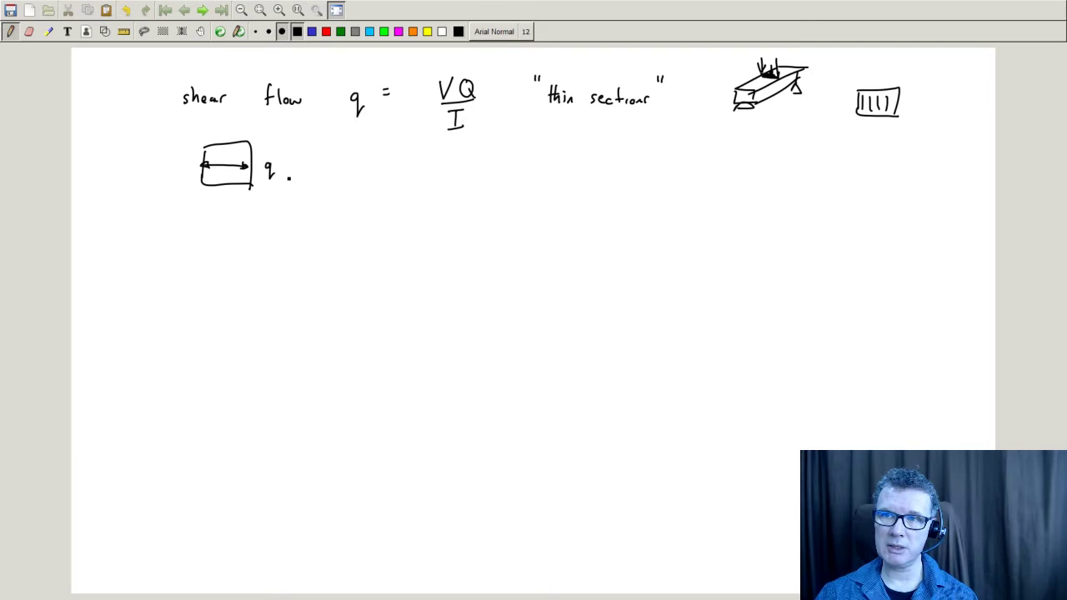
drag(282, 166, 305, 172)
mouse_move(305, 166)
mouse_down()
mouse_move(297, 173)
mouse_move(336, 170)
mouse_up()
drag(332, 163, 415, 170)
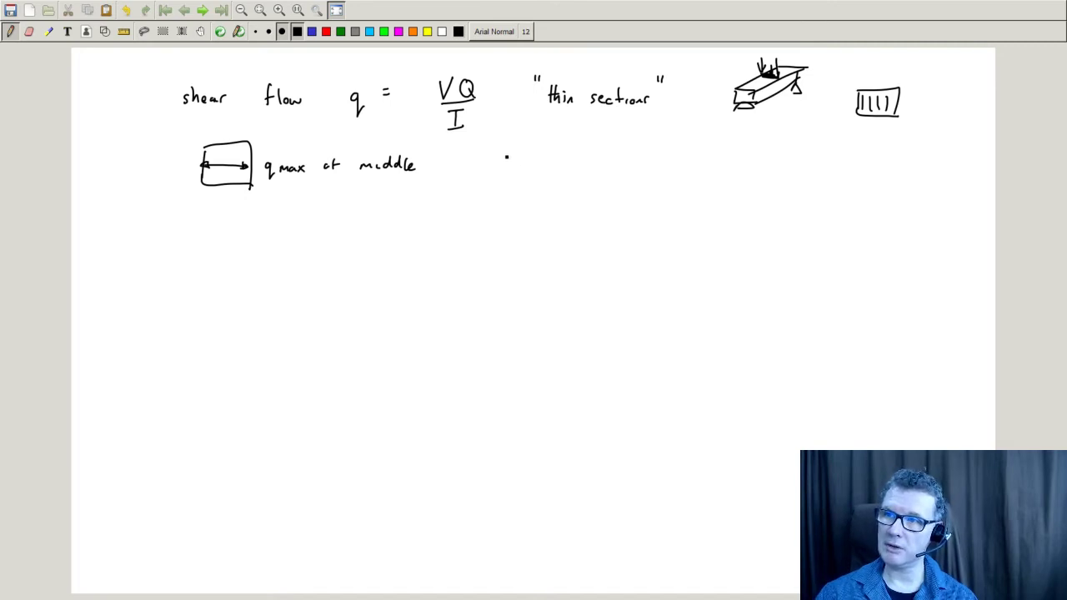
- Draw a second rectangle cross-section labelled 'q = 0'
mouse_move(497, 146)
mouse_down()
mouse_move(554, 156)
mouse_move(549, 190)
mouse_move(502, 193)
mouse_move(544, 179)
mouse_up()
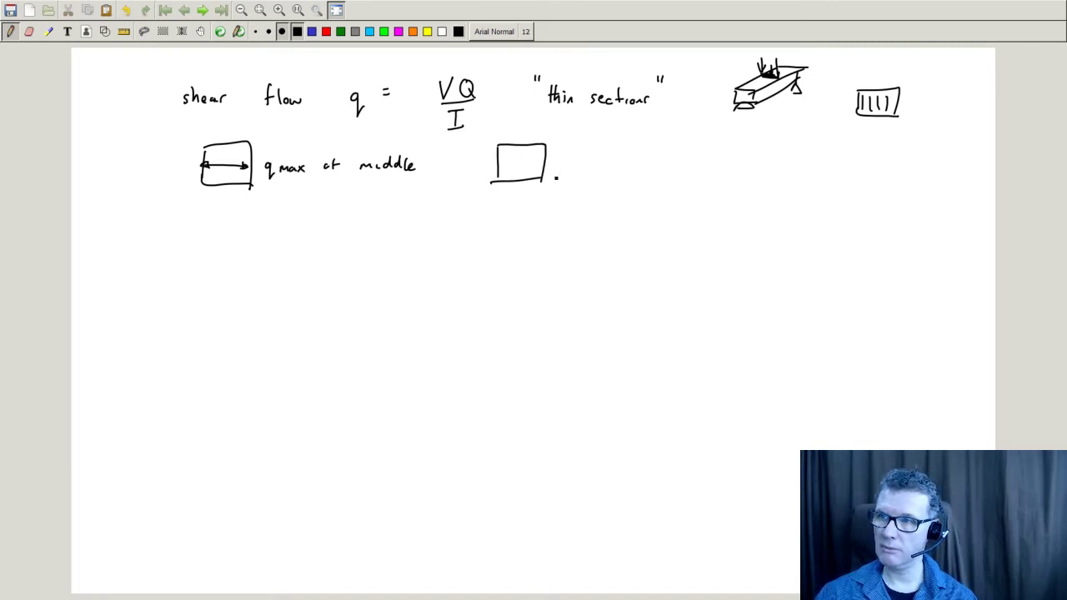
mouse_move(560, 141)
mouse_down()
mouse_move(557, 153)
mouse_move(574, 140)
mouse_up()
drag(567, 144, 586, 141)
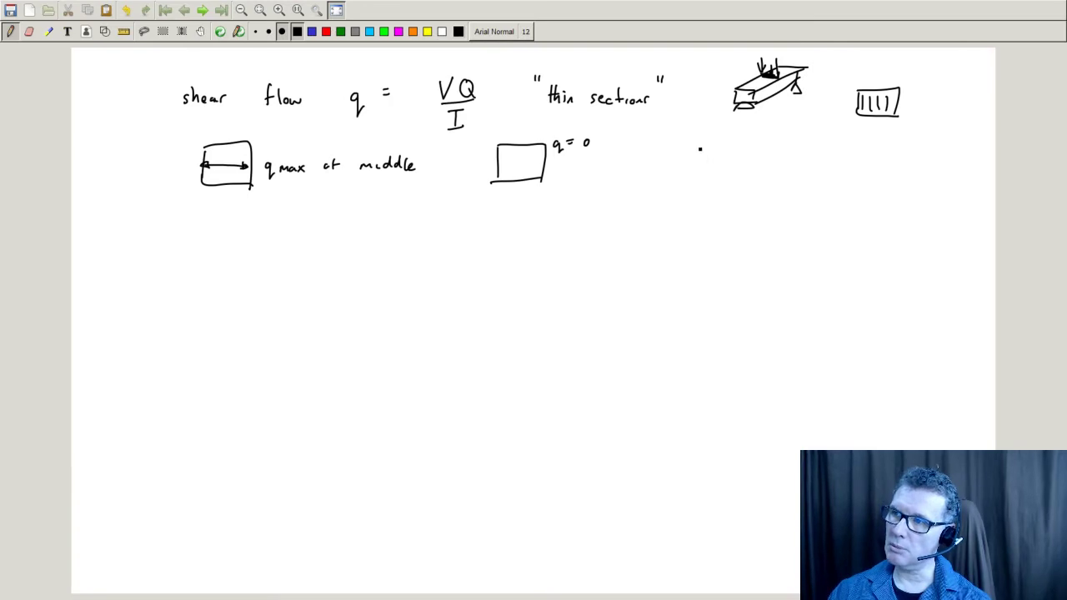
- Sketch a D-shaped shear distribution on an arrowed vertical axis
drag(690, 140, 688, 182)
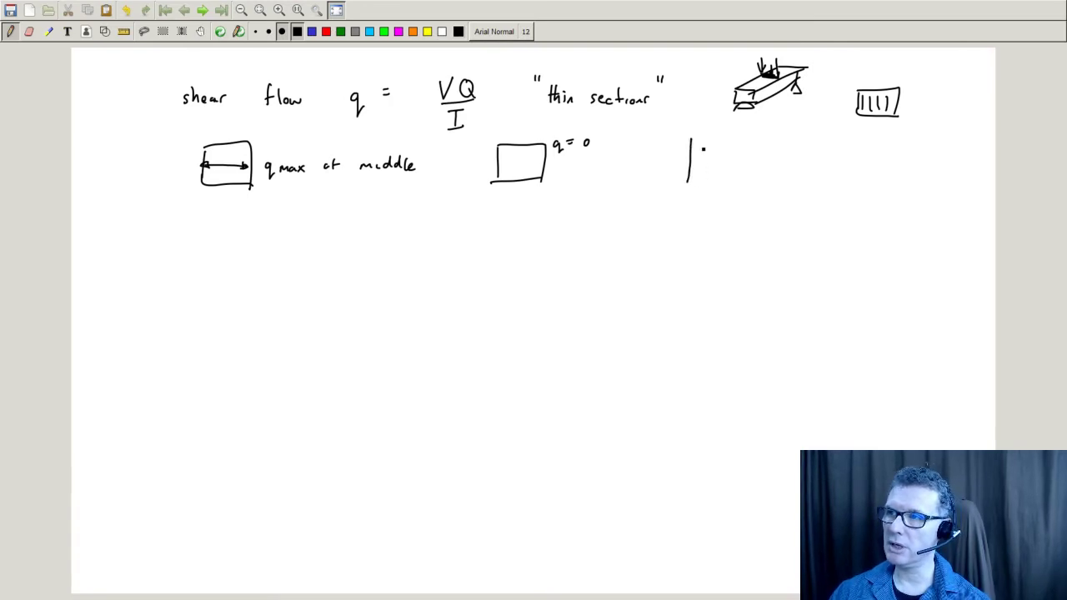
mouse_move(694, 138)
mouse_down()
mouse_move(734, 167)
mouse_move(688, 181)
mouse_up()
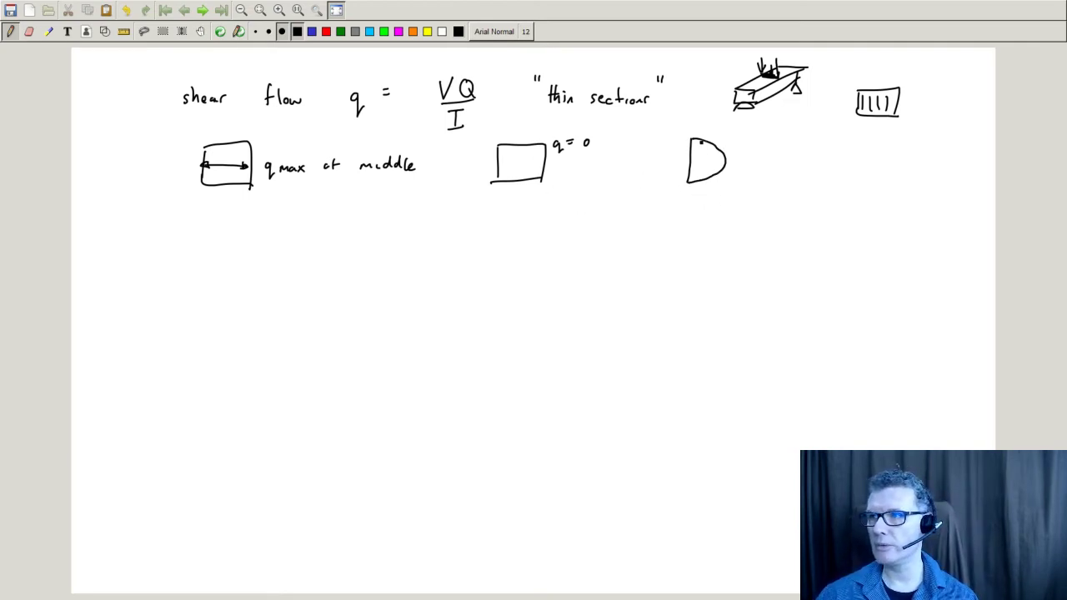
mouse_move(690, 126)
mouse_down()
mouse_move(686, 194)
mouse_move(690, 120)
mouse_move(696, 129)
mouse_up()
mouse_move(747, 167)
mouse_down()
mouse_move(744, 175)
mouse_move(737, 165)
mouse_up()
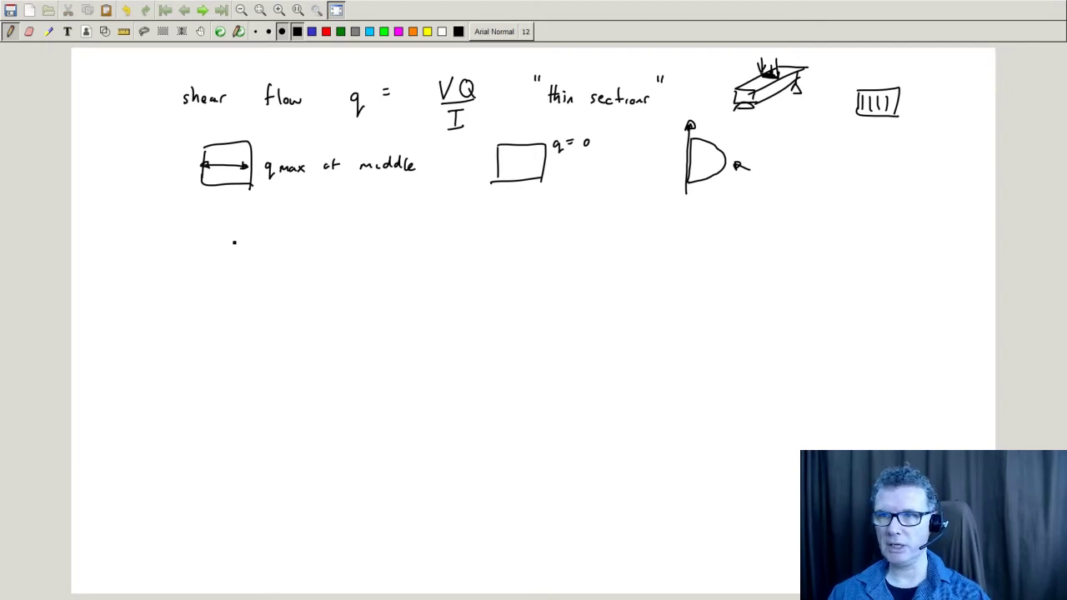
- Draw a 3-D flange slab with a vertical stem beneath it, forming a T-beam under the first rectangle
mouse_move(227, 232)
mouse_down()
mouse_move(305, 240)
mouse_move(264, 242)
mouse_move(303, 239)
mouse_move(329, 207)
mouse_up()
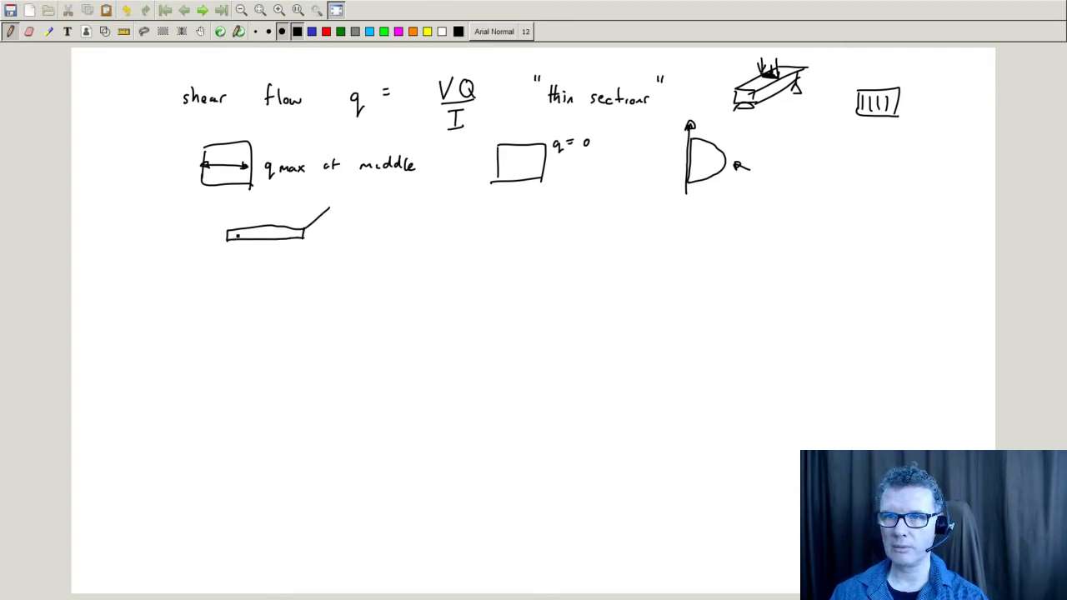
mouse_move(227, 227)
mouse_down()
mouse_move(269, 203)
mouse_move(329, 201)
mouse_move(334, 216)
mouse_up()
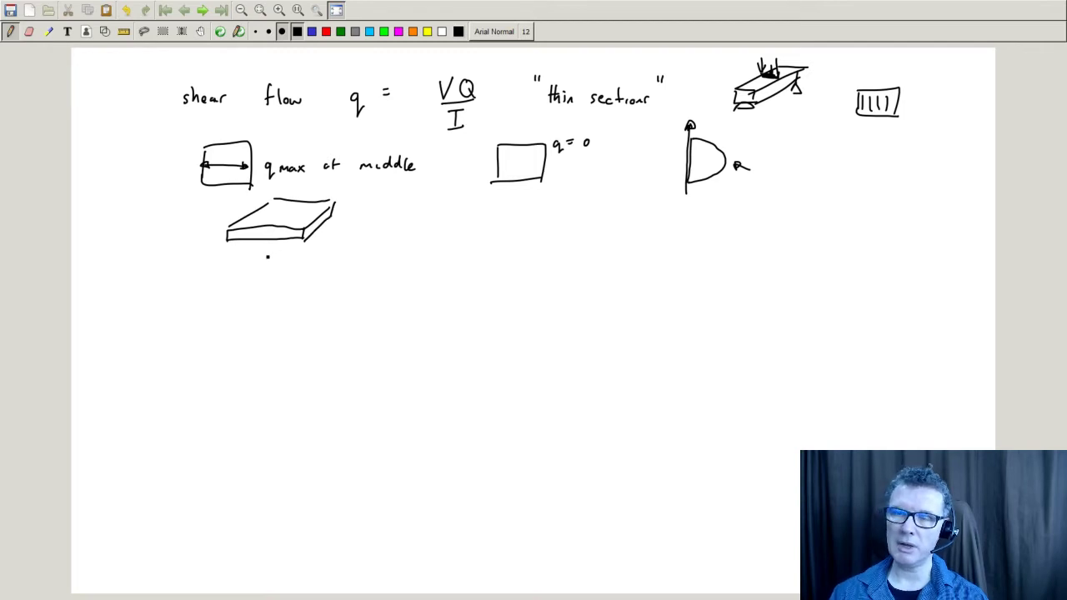
drag(259, 240, 258, 278)
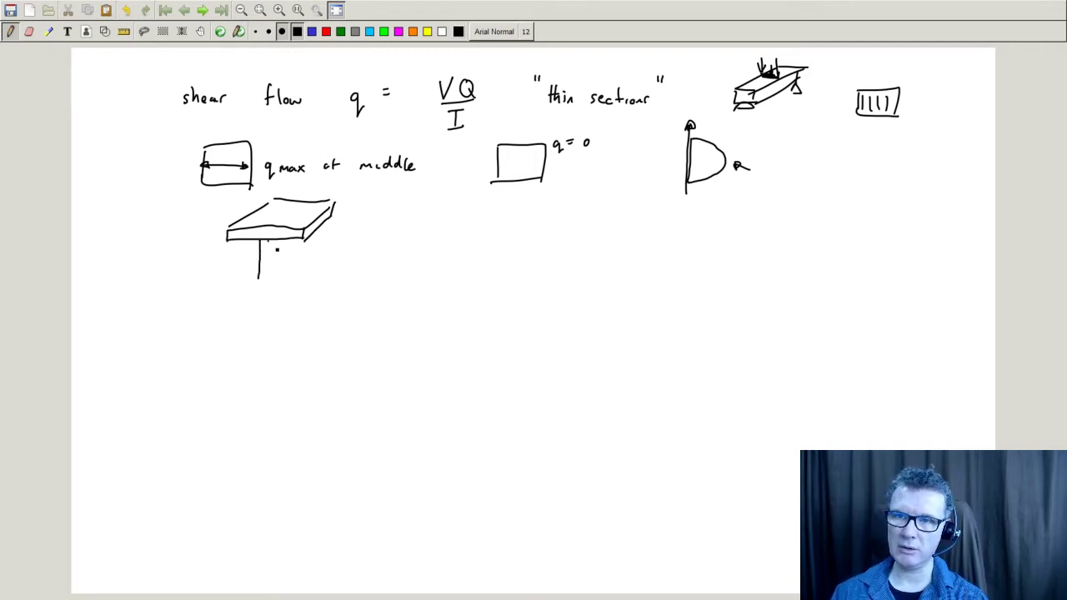
mouse_move(267, 240)
mouse_down()
mouse_move(258, 288)
mouse_move(312, 247)
mouse_move(310, 260)
mouse_up()
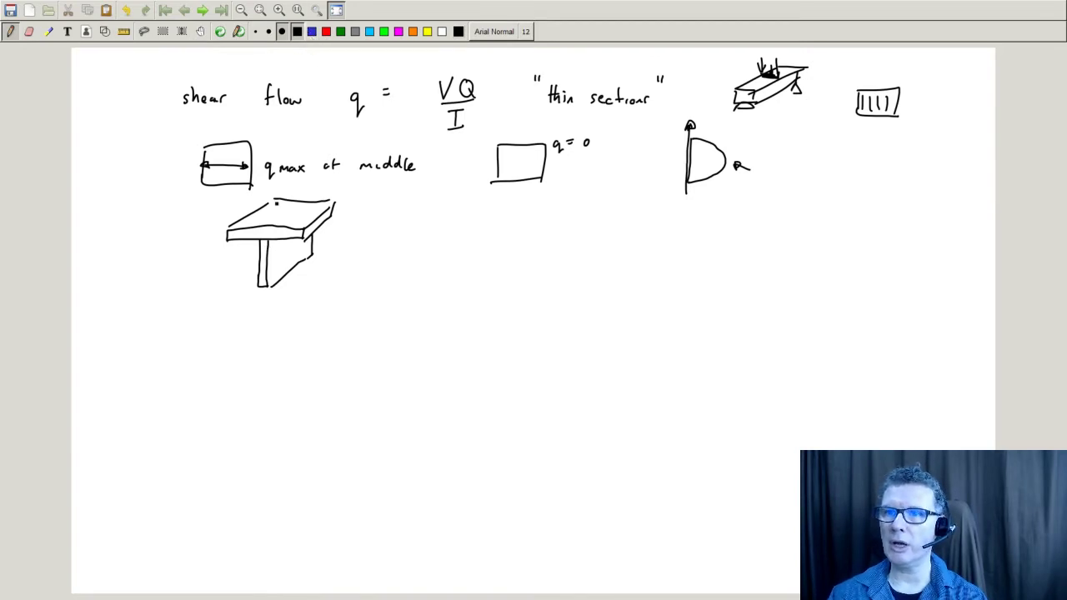
- In red, mark the first T-beam's flange-stem joint and label it 'glue', then return to black
click(326, 31)
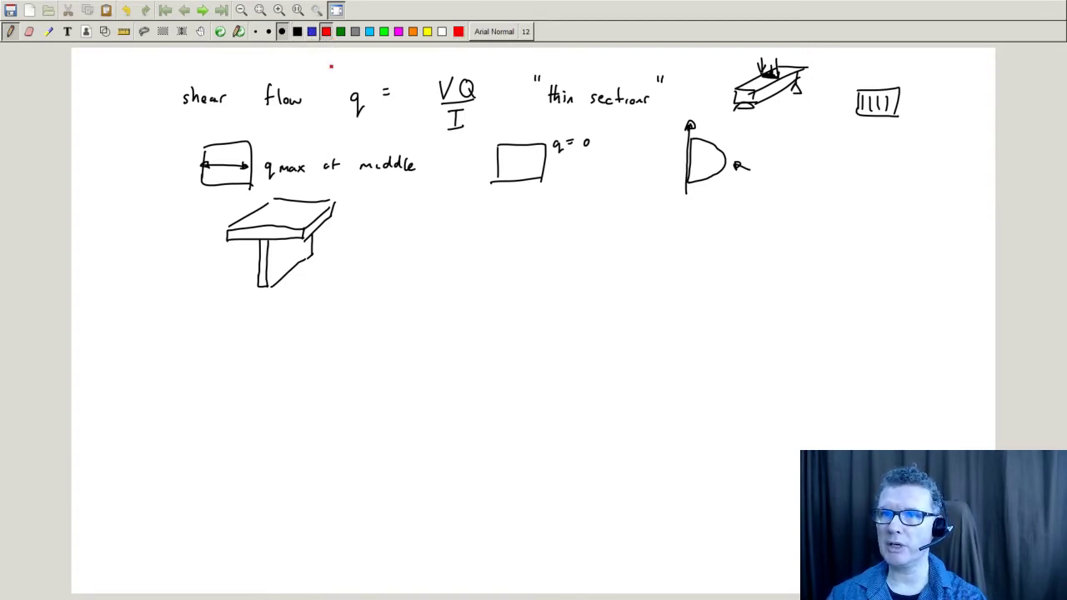
drag(267, 241, 261, 240)
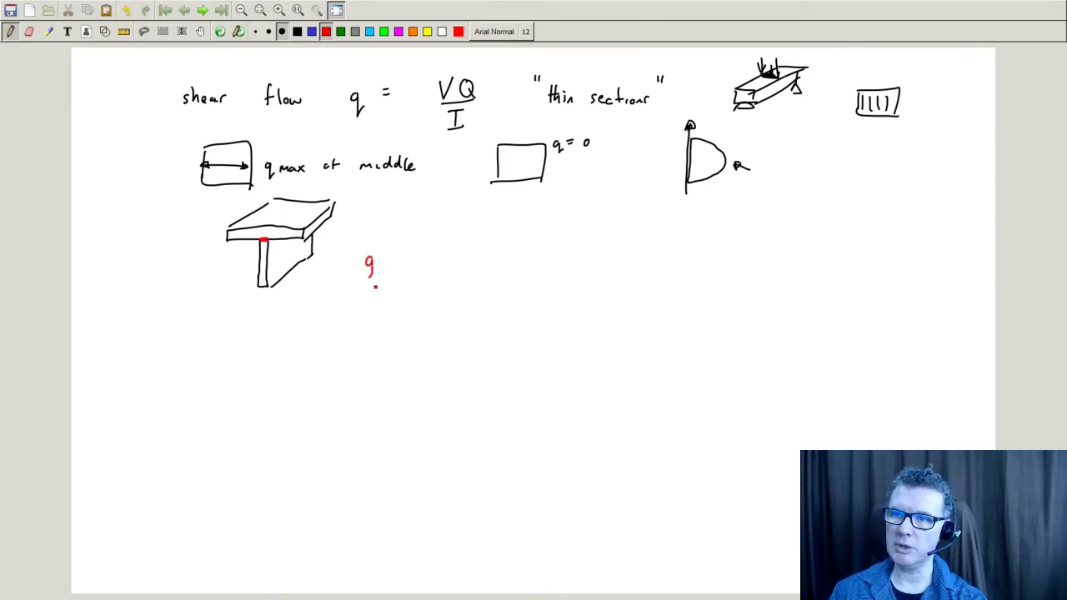
mouse_move(376, 252)
mouse_down()
mouse_move(377, 267)
mouse_move(396, 268)
mouse_up()
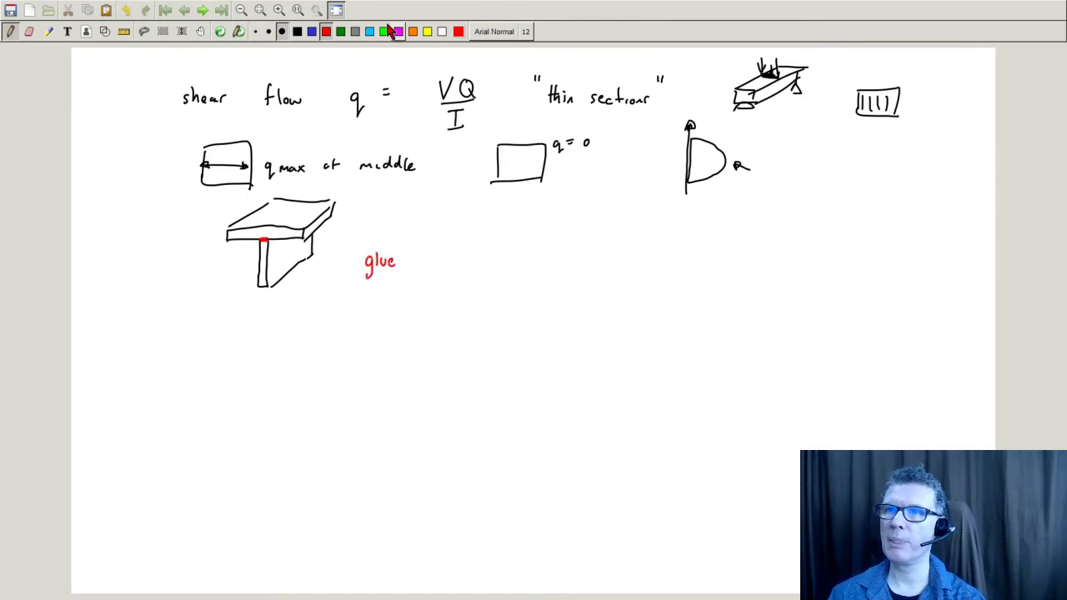
click(297, 32)
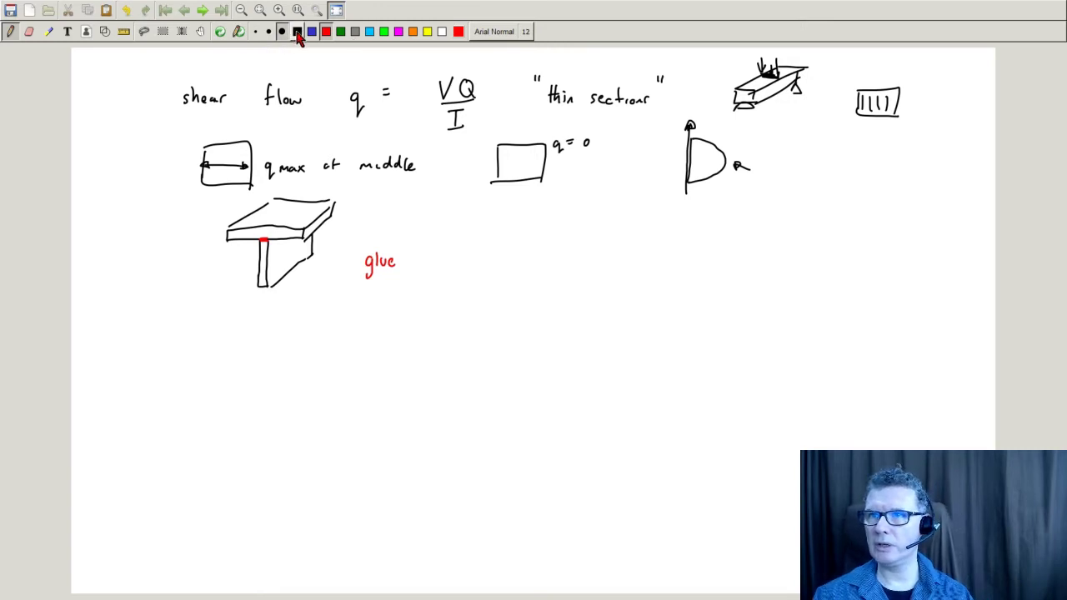
click(447, 165)
- Draw a second 3-D T-beam with a stem and flange to the right
mouse_move(472, 241)
mouse_down()
mouse_move(480, 283)
mouse_move(480, 250)
mouse_move(493, 246)
mouse_move(477, 293)
mouse_up()
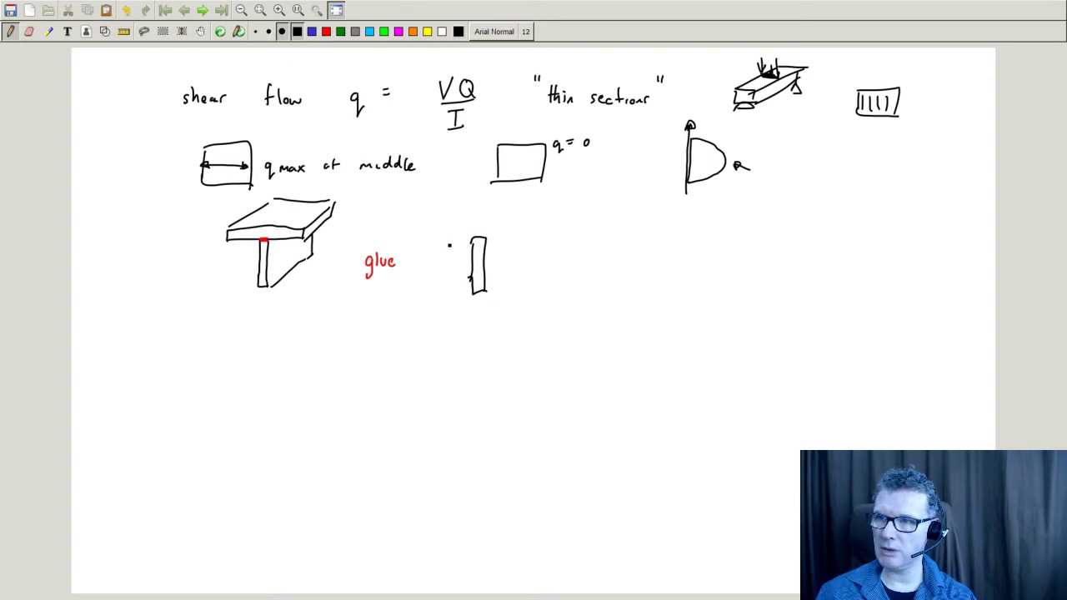
mouse_move(439, 237)
mouse_down()
mouse_move(526, 248)
mouse_move(548, 215)
mouse_up()
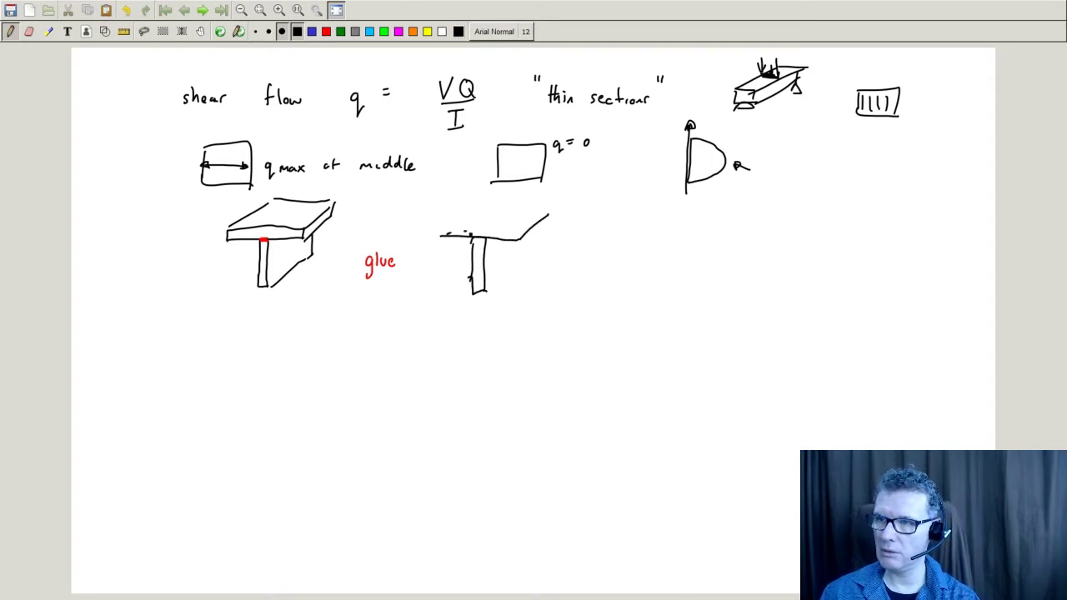
mouse_move(447, 234)
mouse_down()
mouse_move(501, 201)
mouse_move(550, 209)
mouse_move(546, 223)
mouse_move(503, 242)
mouse_move(446, 239)
mouse_move(517, 248)
mouse_move(452, 242)
mouse_up()
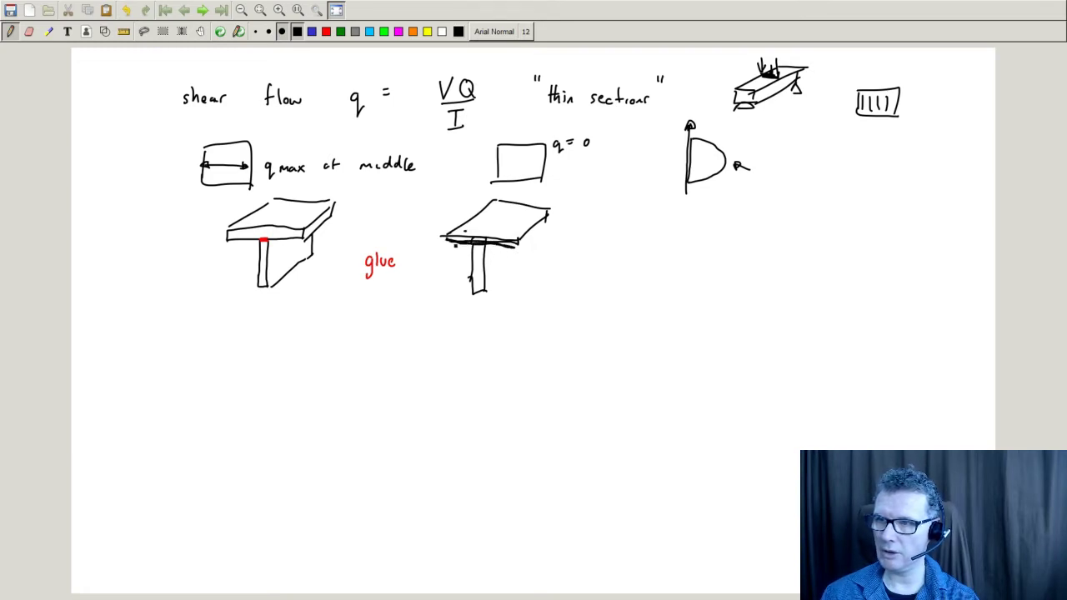
mouse_move(521, 242)
mouse_down()
mouse_move(545, 220)
mouse_move(516, 219)
mouse_move(527, 209)
mouse_up()
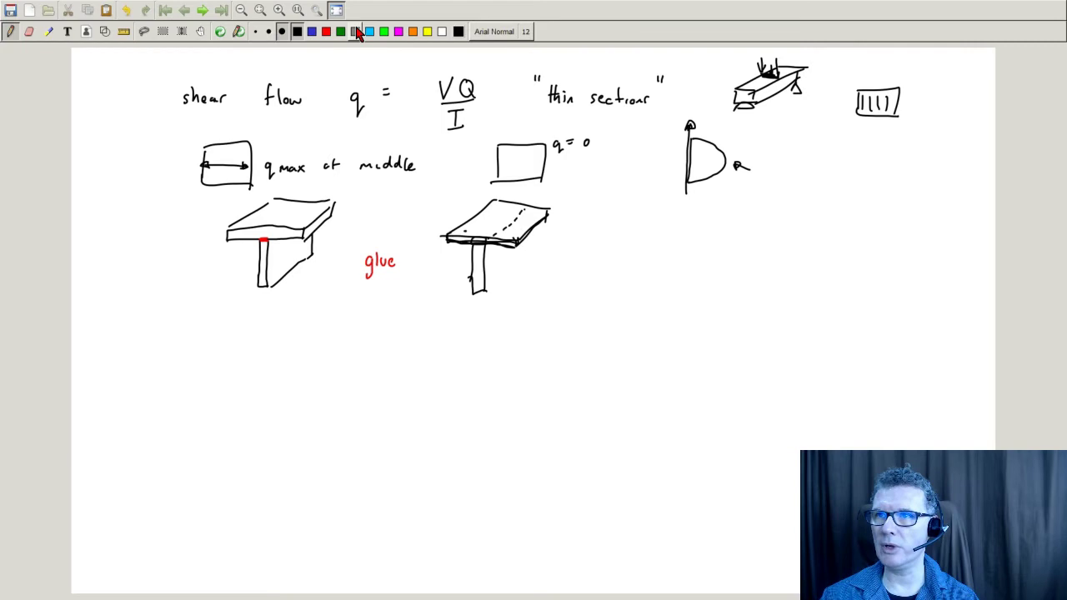
- Shade two grey weld lines along the second beam's flange above the web, then return to black
click(356, 31)
drag(490, 248, 527, 213)
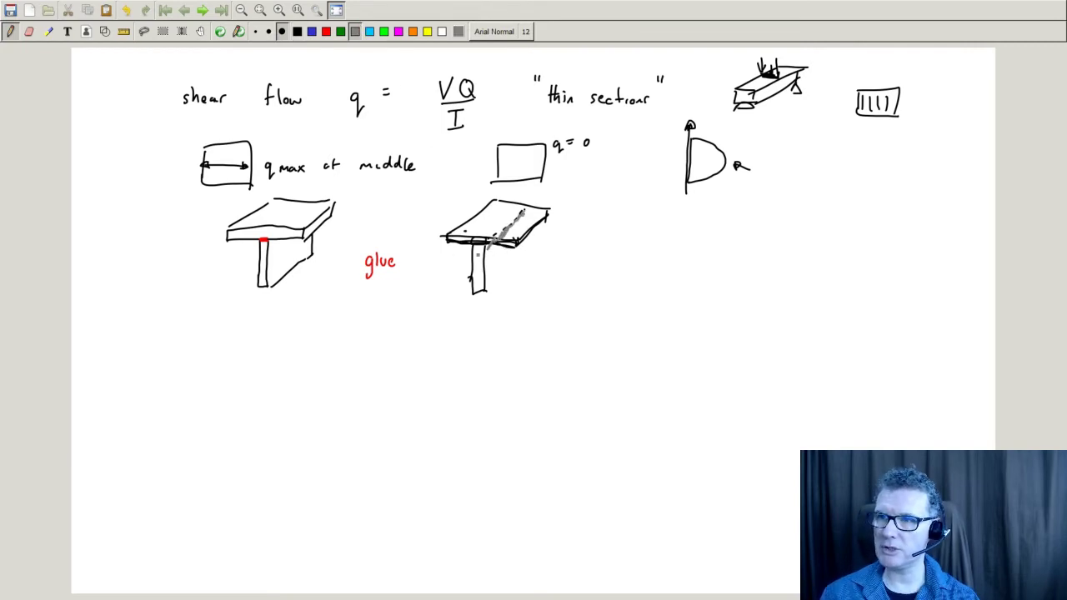
drag(480, 247, 510, 205)
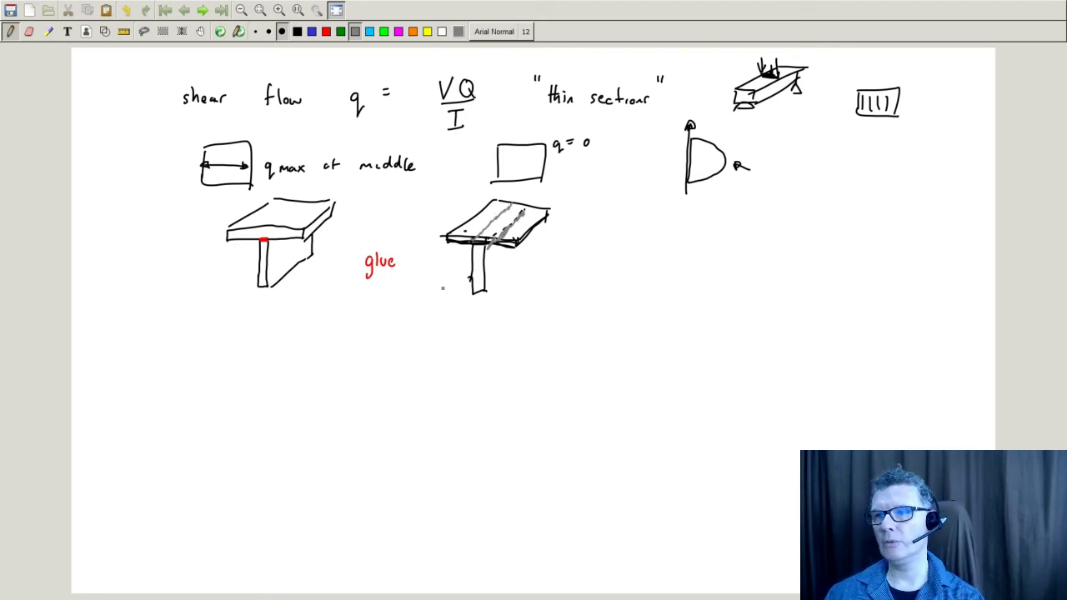
click(297, 31)
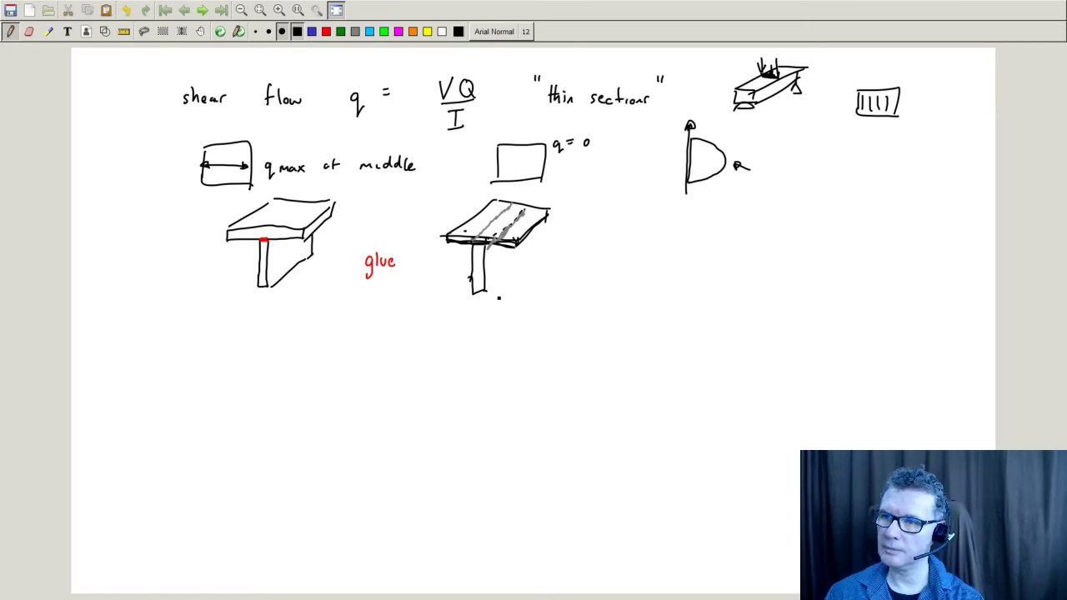
- Finish the second beam's web edges, then outline a third T-beam: parallelogram flange over a narrow web
mouse_move(488, 292)
mouse_down()
mouse_move(519, 261)
mouse_move(607, 263)
mouse_up()
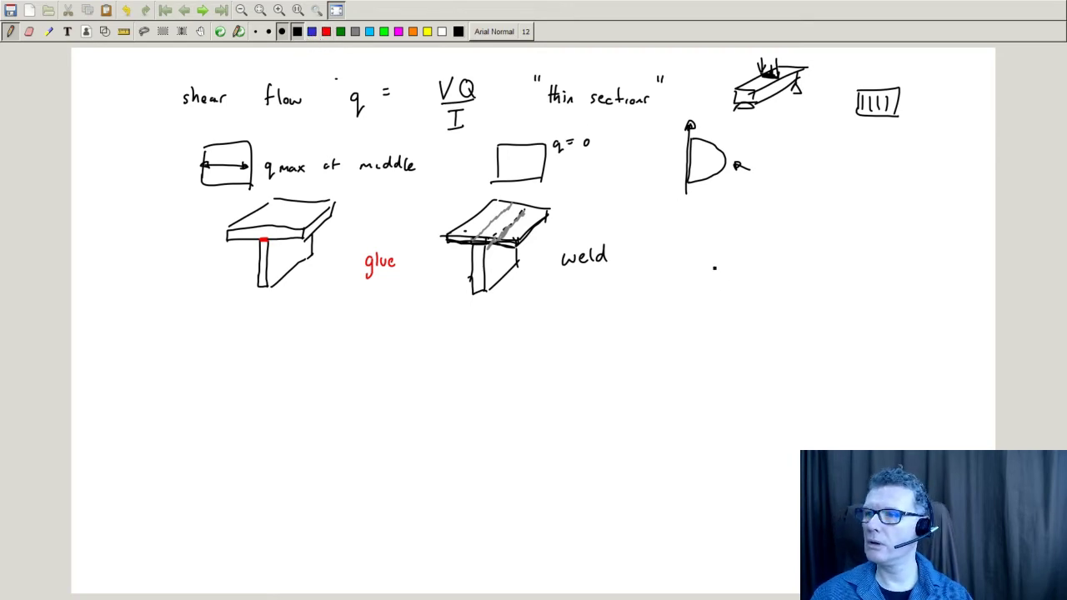
drag(707, 256, 776, 258)
mouse_move(708, 254)
mouse_down()
mouse_move(778, 221)
mouse_move(838, 212)
mouse_up()
drag(786, 255, 837, 212)
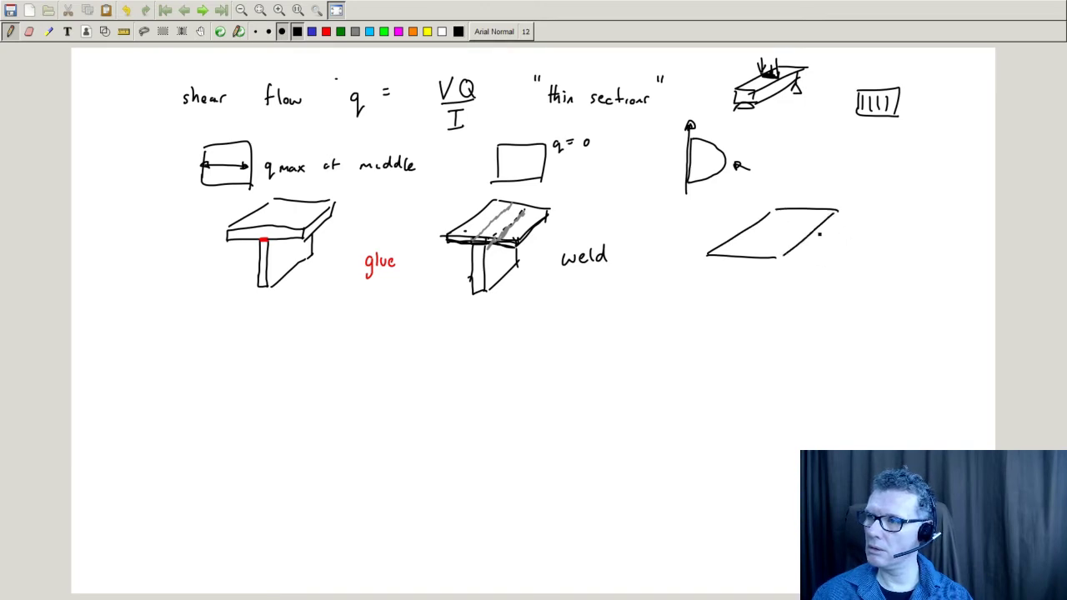
mouse_move(740, 257)
mouse_down()
mouse_move(738, 299)
mouse_move(749, 282)
mouse_move(756, 300)
mouse_up()
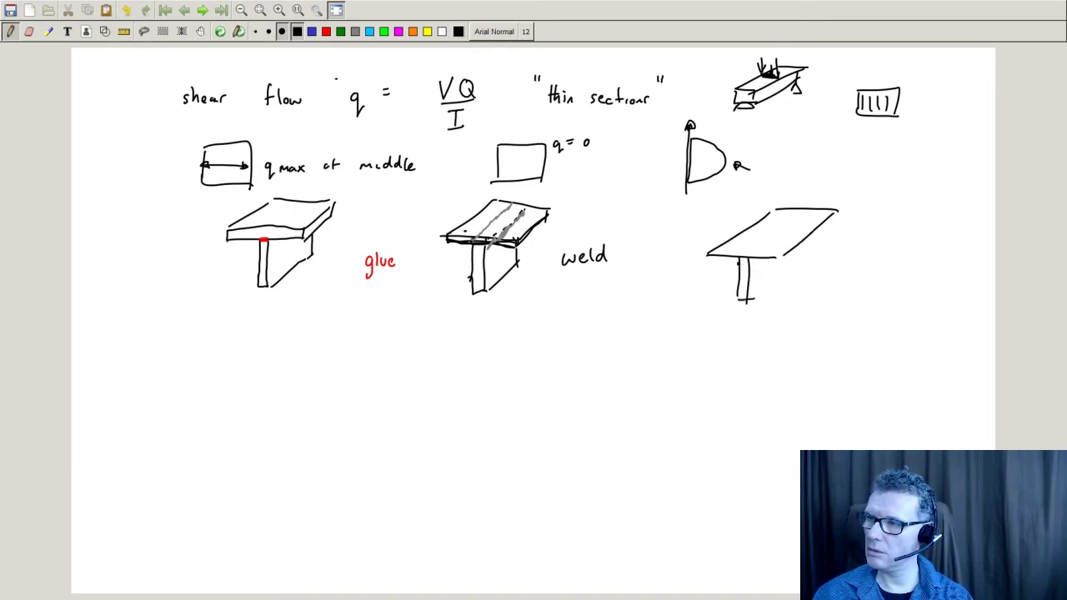
- In orange, dot nail positions on the third flange and add a double arrow marked 's', then return to black
click(369, 31)
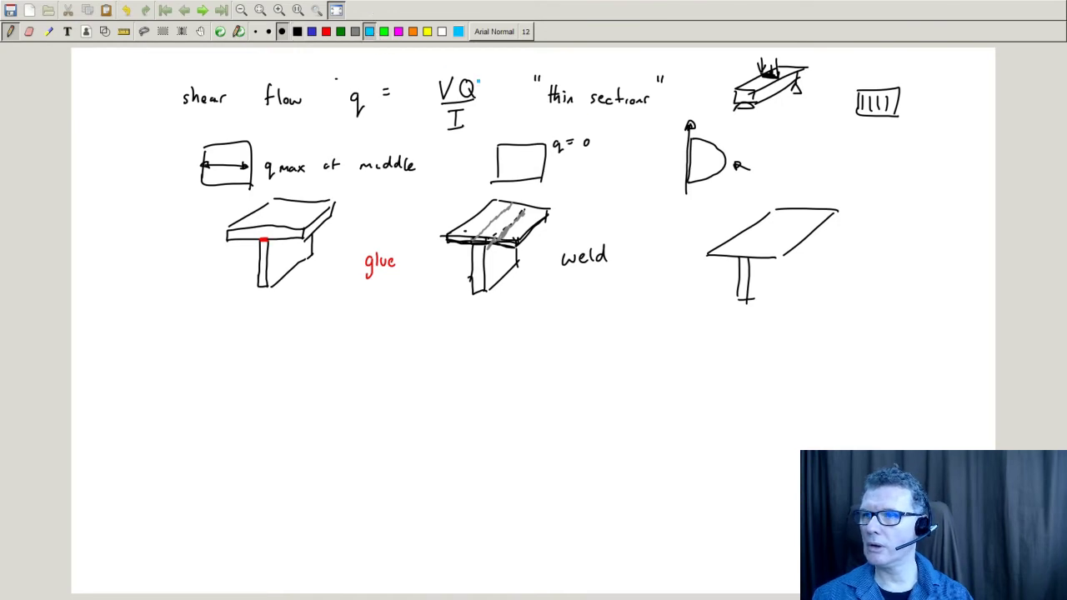
click(412, 31)
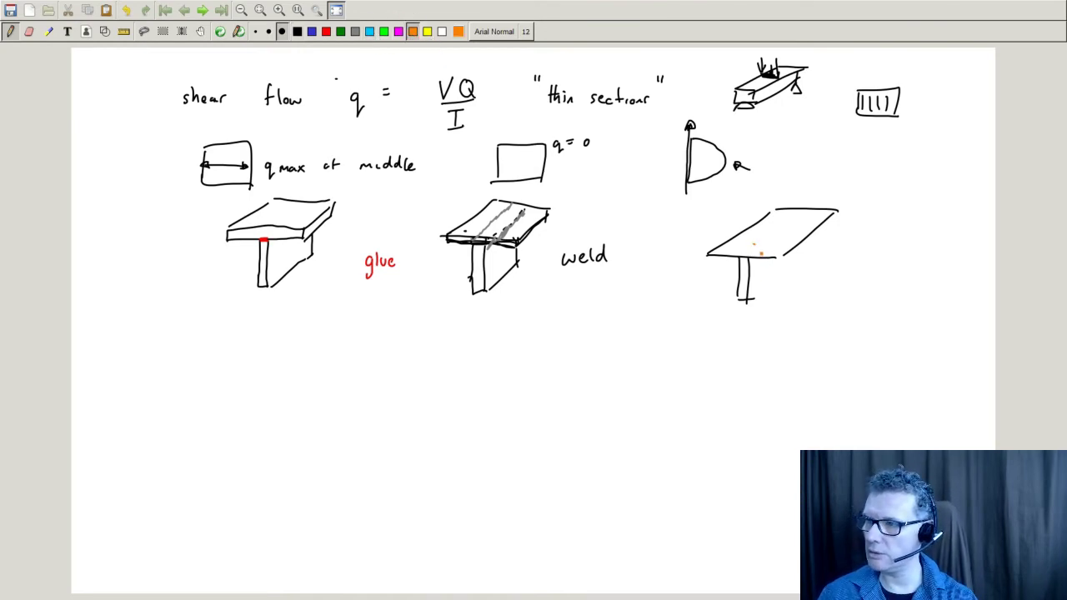
click(754, 244)
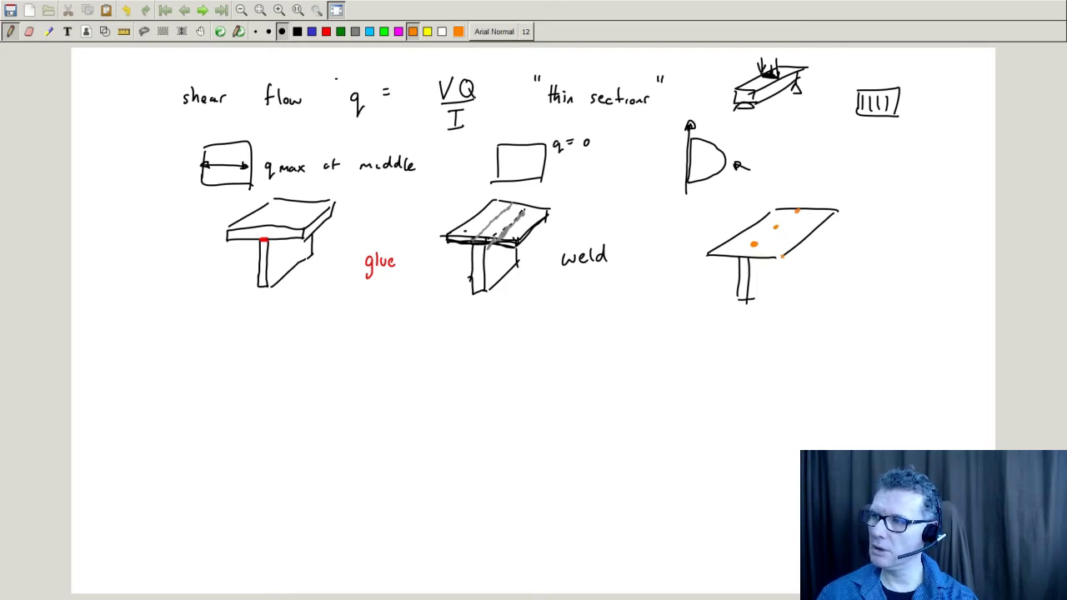
click(798, 242)
mouse_move(772, 249)
mouse_down()
mouse_move(790, 232)
mouse_move(768, 251)
mouse_move(799, 245)
mouse_move(793, 228)
mouse_move(795, 243)
mouse_up()
click(799, 254)
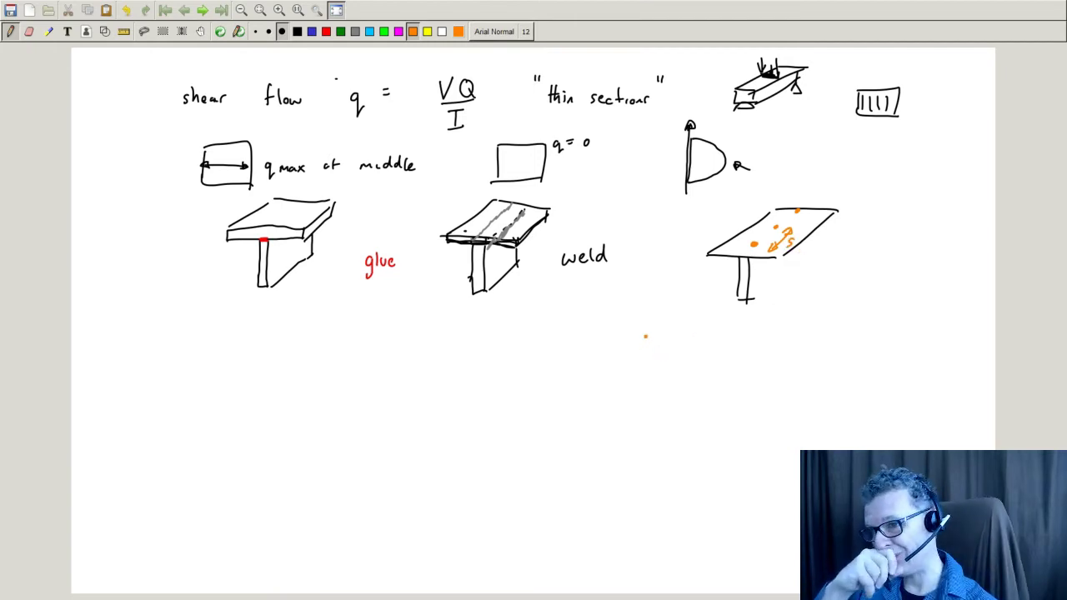
click(297, 31)
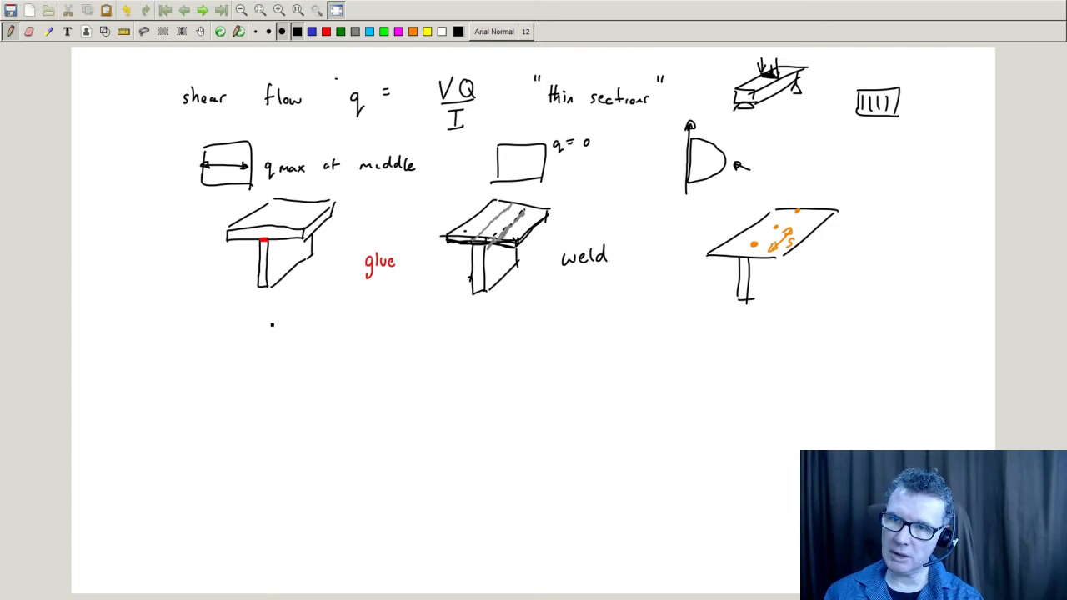
- Draw a width arrow under the glued beam's web and label it t
mouse_move(259, 303)
mouse_down()
mouse_move(269, 306)
mouse_move(256, 305)
mouse_up()
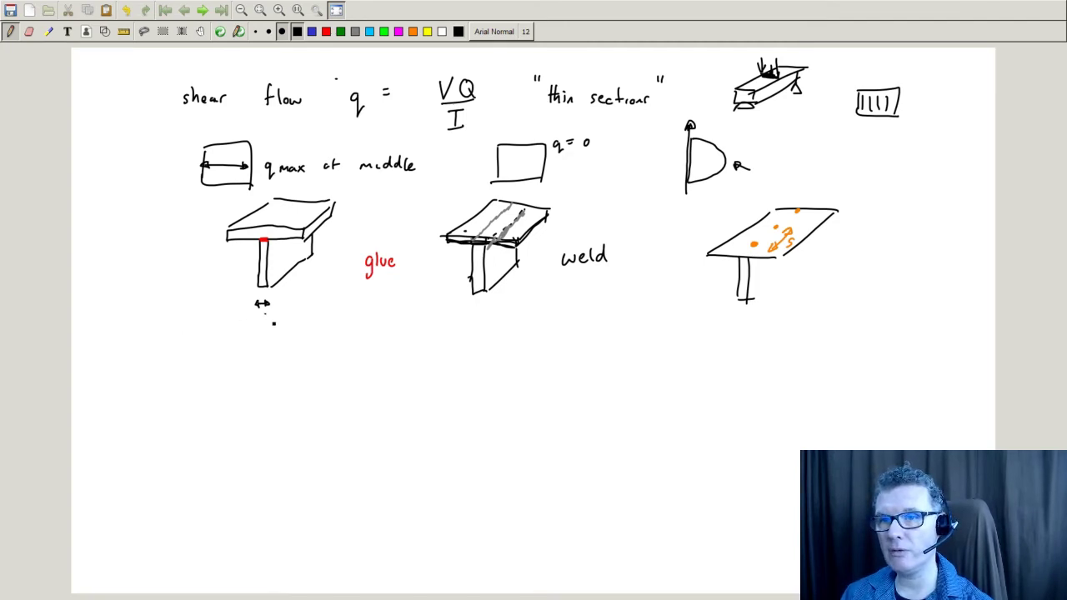
drag(264, 313, 266, 324)
drag(262, 318, 267, 317)
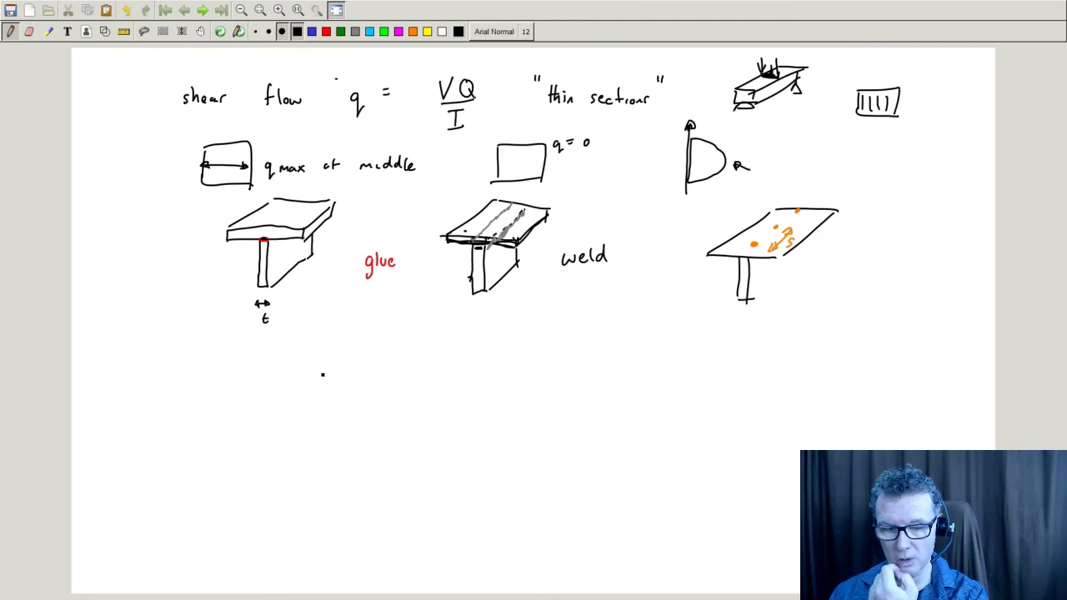
- Write 'q/t < τ allowable shear stress' labelled glue/weld, and redraw the third beam's web edge
drag(331, 349, 330, 364)
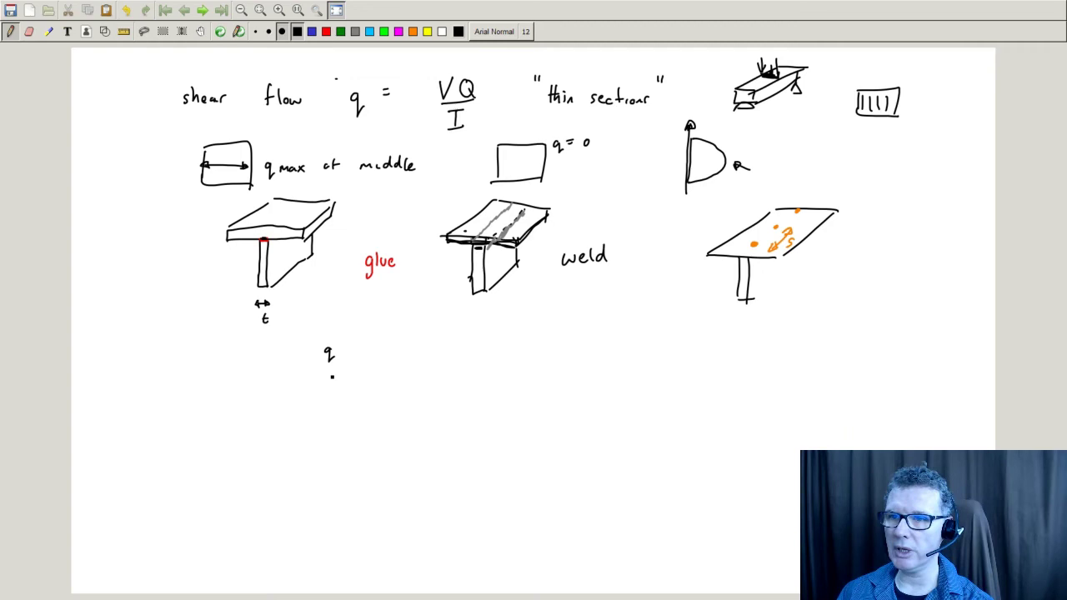
mouse_move(328, 371)
mouse_down()
mouse_move(417, 360)
mouse_move(435, 374)
mouse_move(475, 364)
mouse_move(473, 373)
mouse_move(492, 372)
mouse_move(438, 390)
mouse_move(468, 385)
mouse_move(448, 403)
mouse_move(457, 394)
mouse_move(482, 402)
mouse_move(436, 424)
mouse_move(481, 415)
mouse_up()
drag(483, 407, 492, 418)
drag(496, 404, 495, 419)
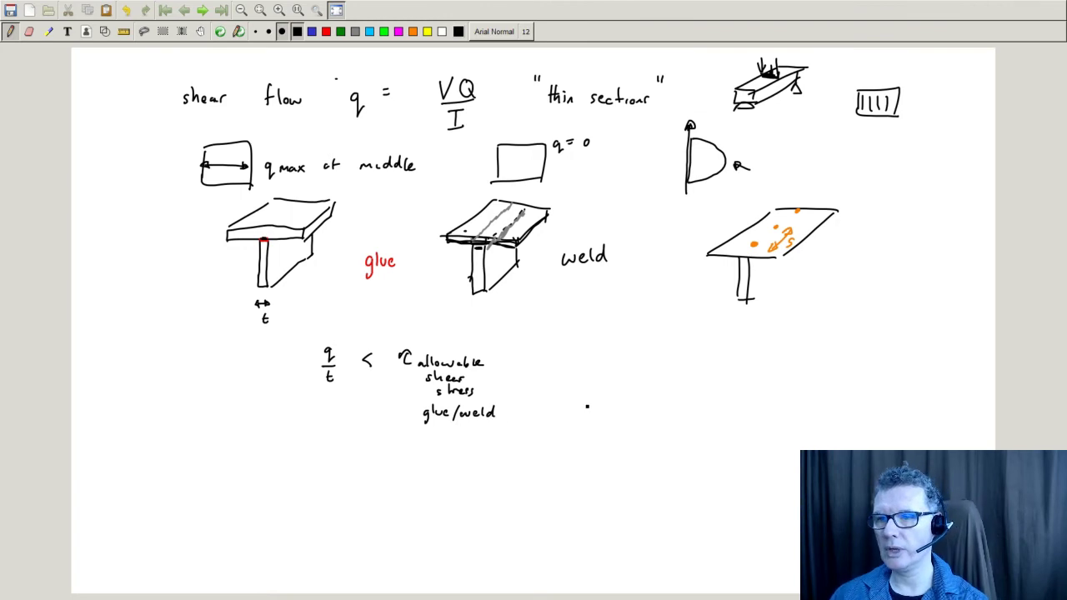
drag(752, 301, 796, 267)
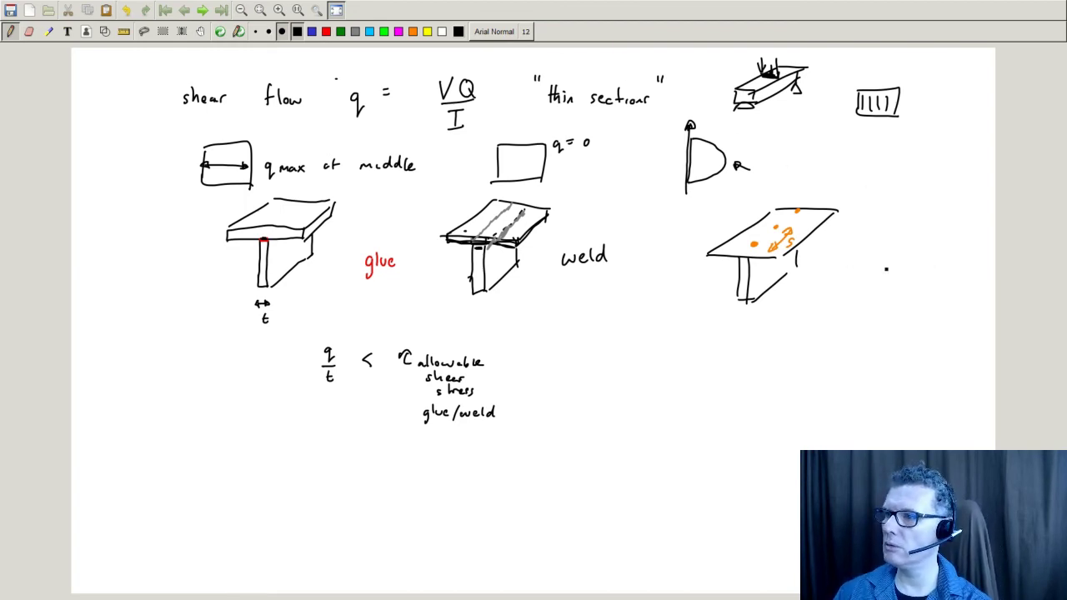
- Draw a small T section at the far right with an orange nail through its flange into the stem
mouse_move(887, 246)
mouse_down()
mouse_move(887, 257)
mouse_move(944, 250)
mouse_move(907, 267)
mouse_move(903, 297)
mouse_up()
mouse_move(920, 258)
mouse_down()
mouse_move(921, 295)
mouse_move(904, 299)
mouse_up()
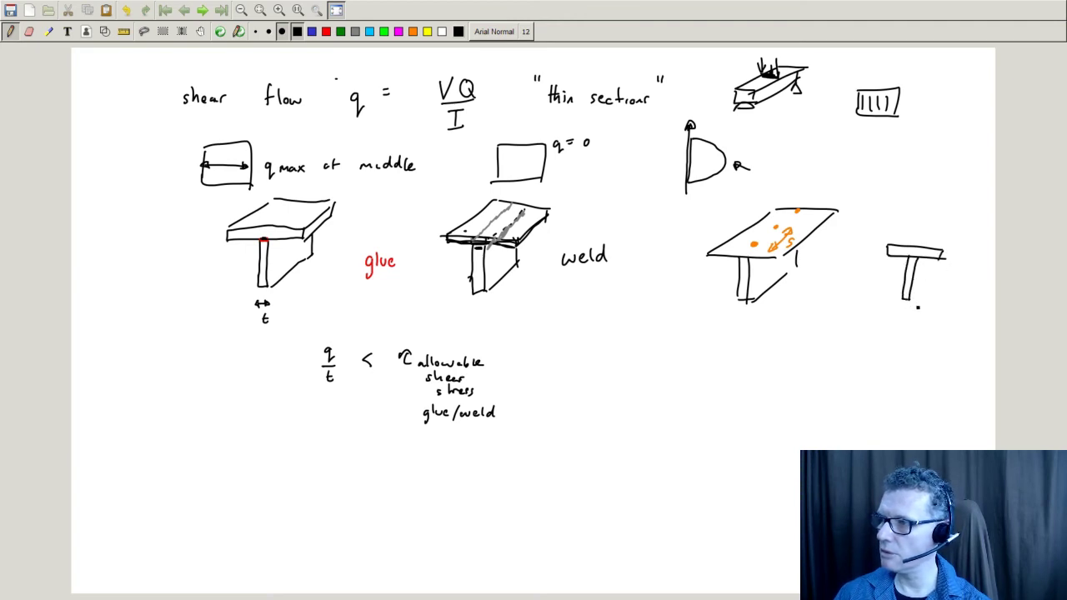
click(411, 32)
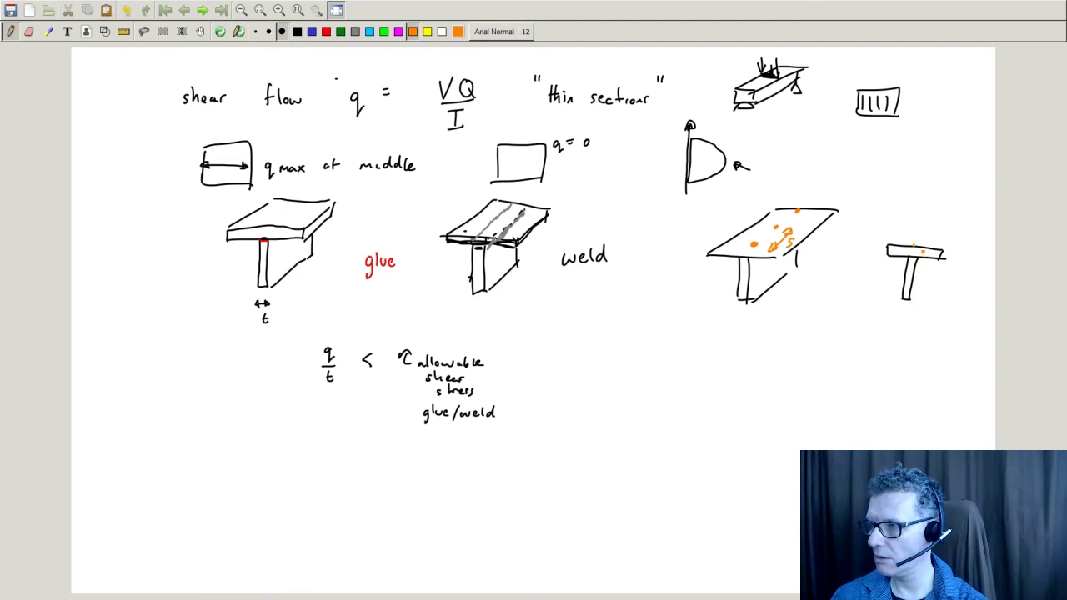
mouse_move(913, 243)
mouse_down()
mouse_move(913, 261)
mouse_move(923, 244)
mouse_up()
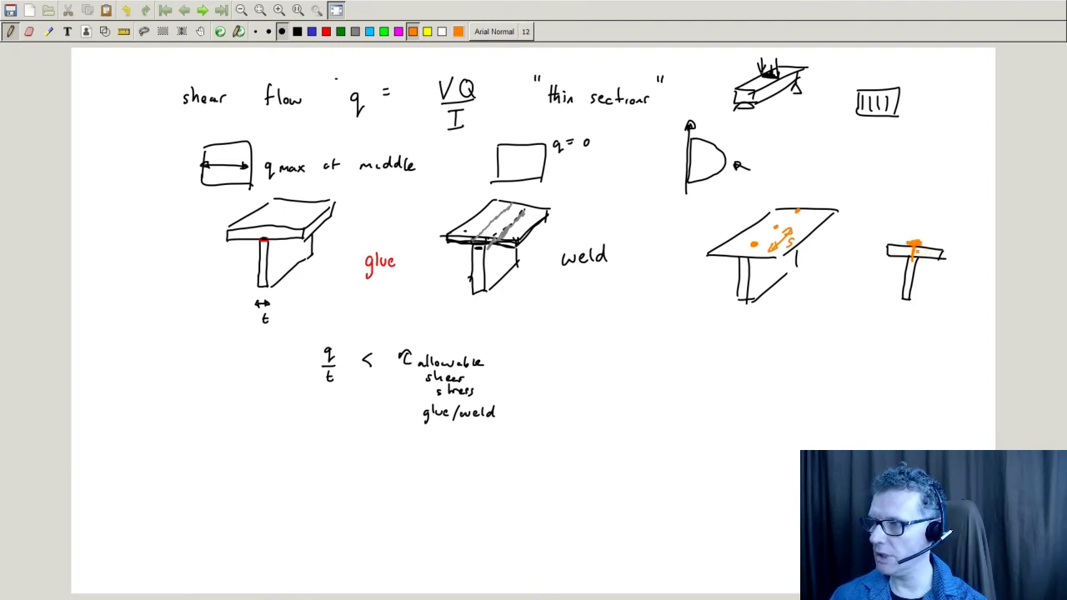
click(296, 31)
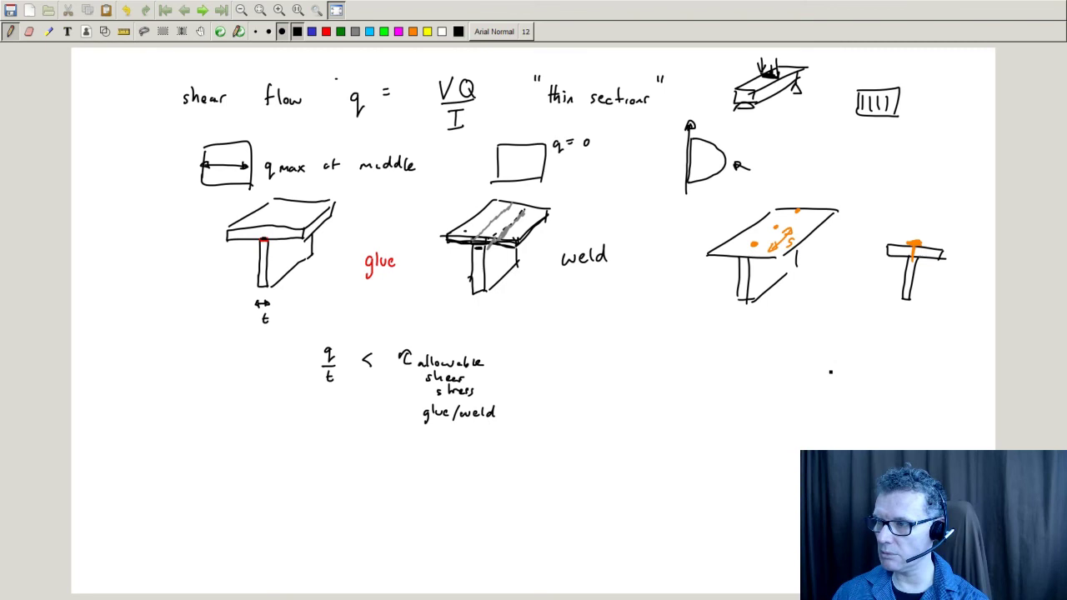
- Under the nailed beam, write 'F APPLIED', a less-than sign before it, and 'q s' on the left
drag(822, 359, 822, 375)
mouse_move(816, 359)
mouse_down()
mouse_move(831, 359)
mouse_move(838, 382)
mouse_move(873, 382)
mouse_up()
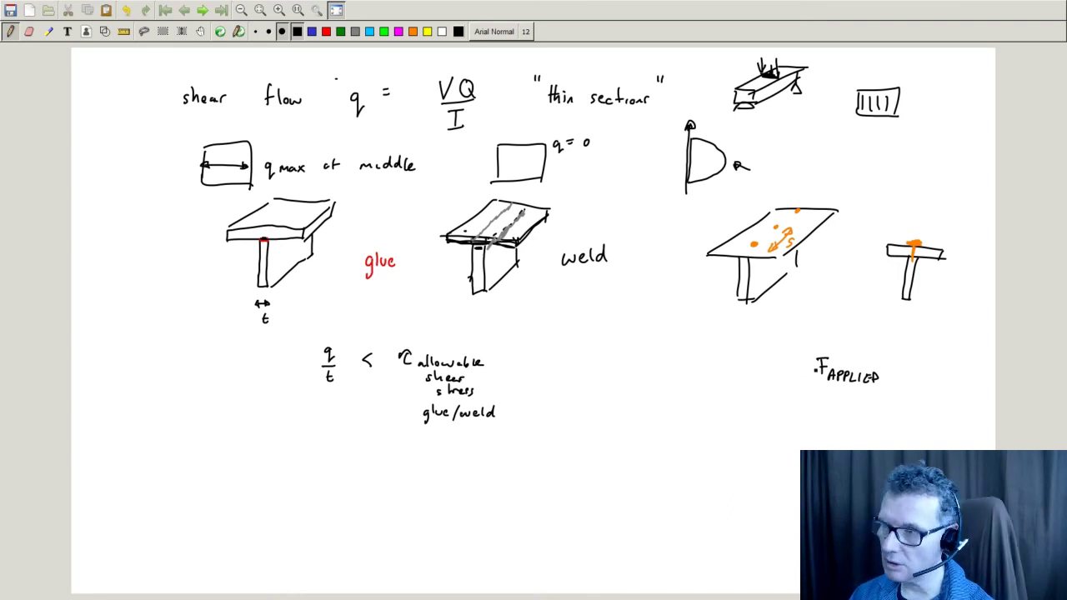
mouse_move(803, 361)
mouse_down()
mouse_move(790, 370)
mouse_move(804, 381)
mouse_up()
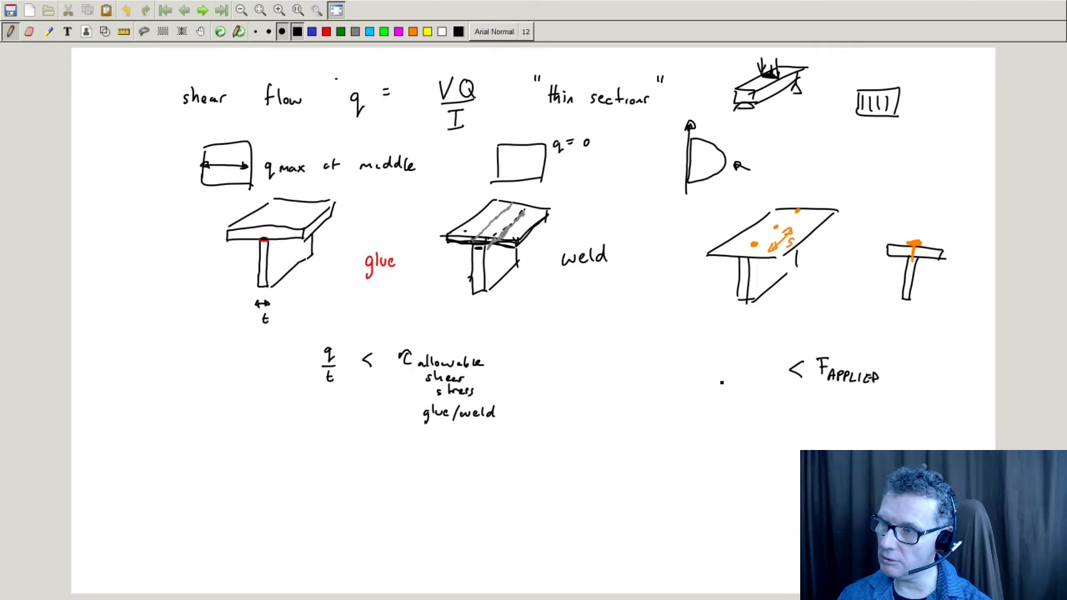
drag(704, 371, 704, 389)
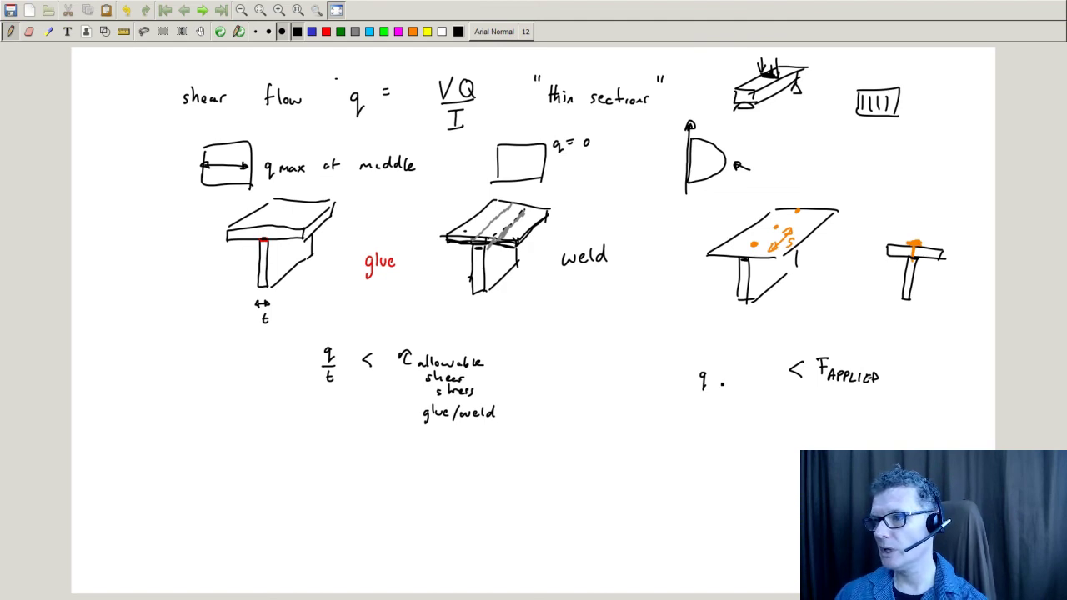
drag(713, 373, 714, 380)
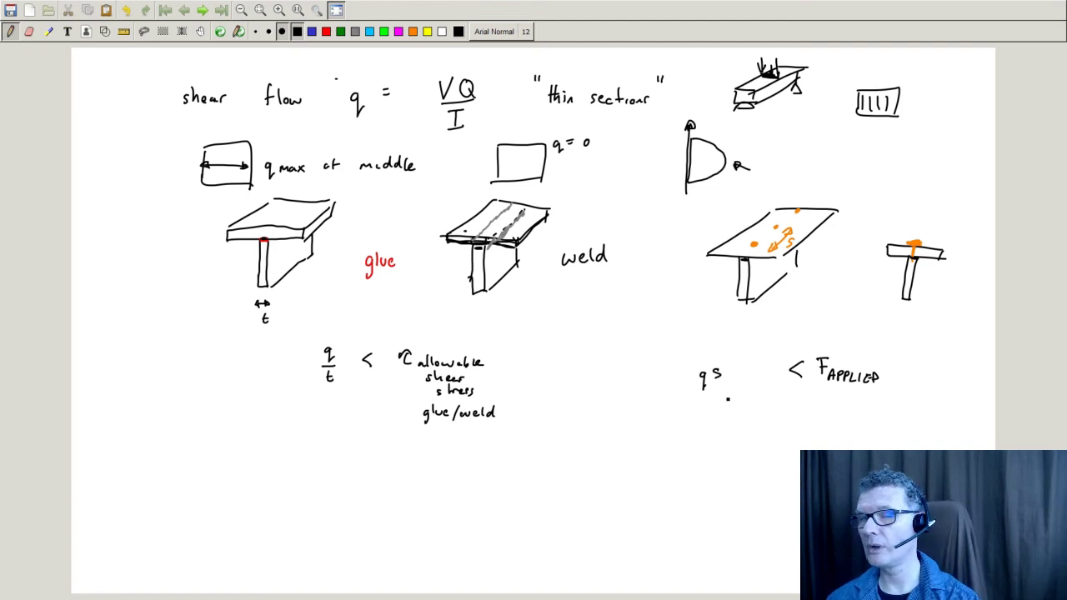
mouse_move(584, 597)
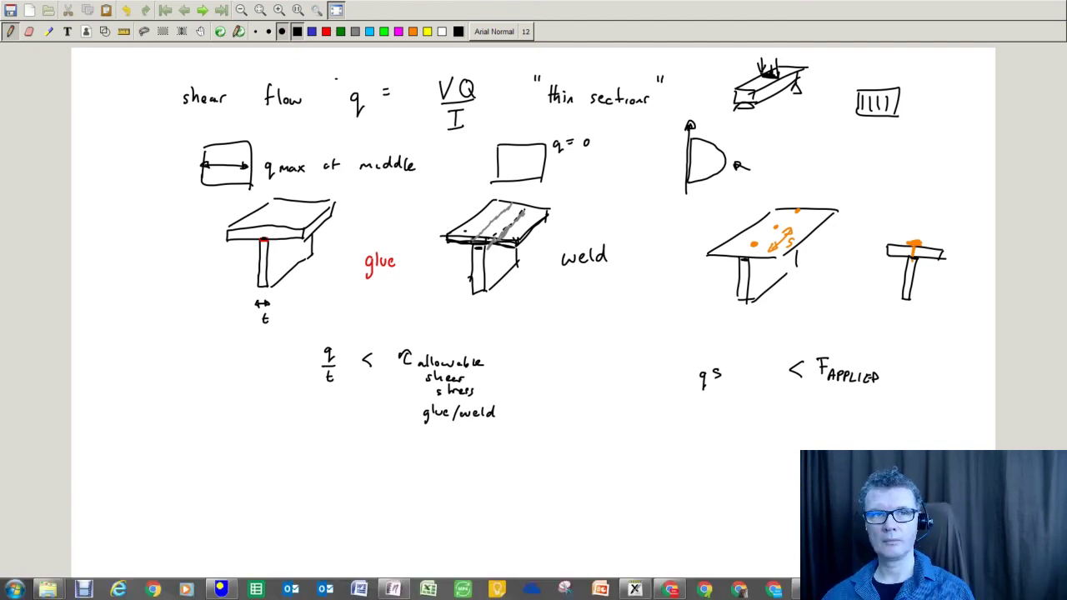